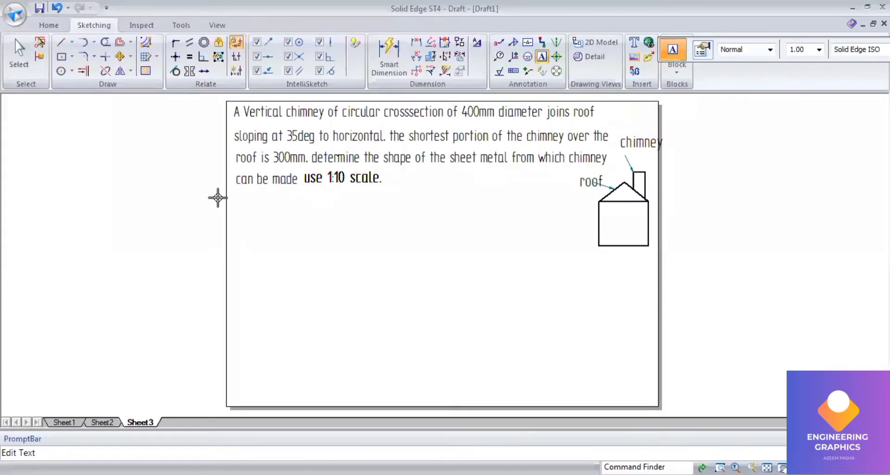
Add a full stop so the chimney problem text ends 'use 1:10 scale.'
type(".")
Draw a continuous horizontal reference line across the sheet from left to right
left_click(61, 44)
left_click(799, 50)
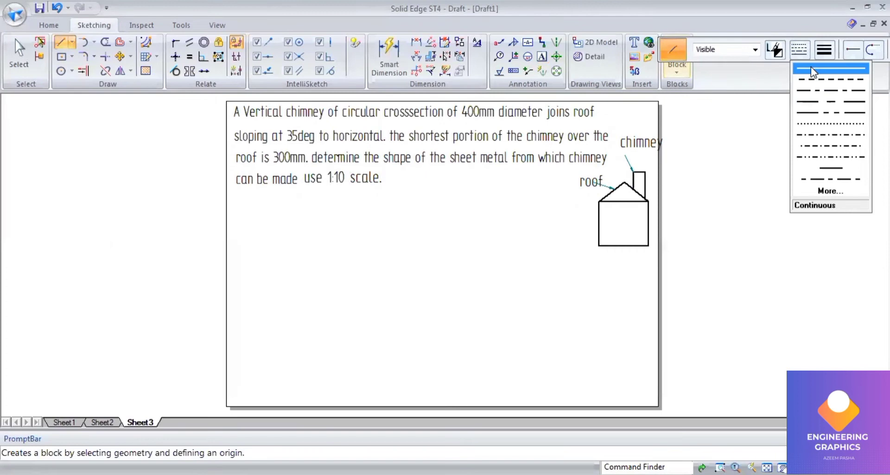
left_click(824, 49)
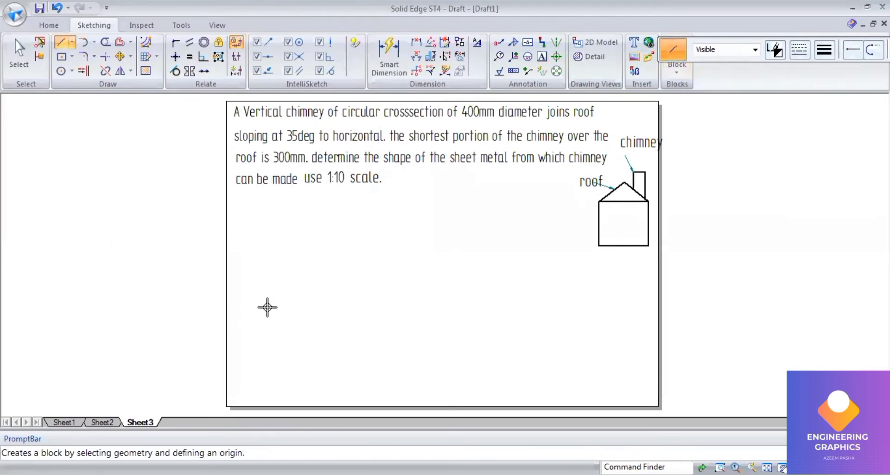
left_click(228, 313)
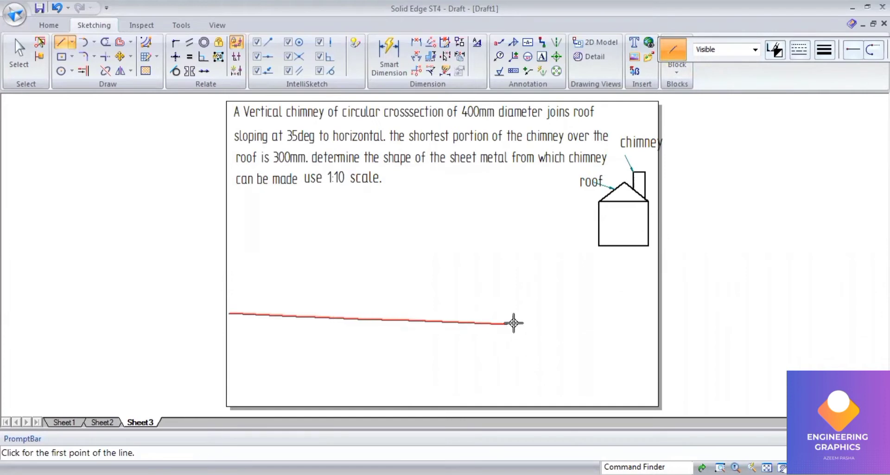
left_click(643, 312)
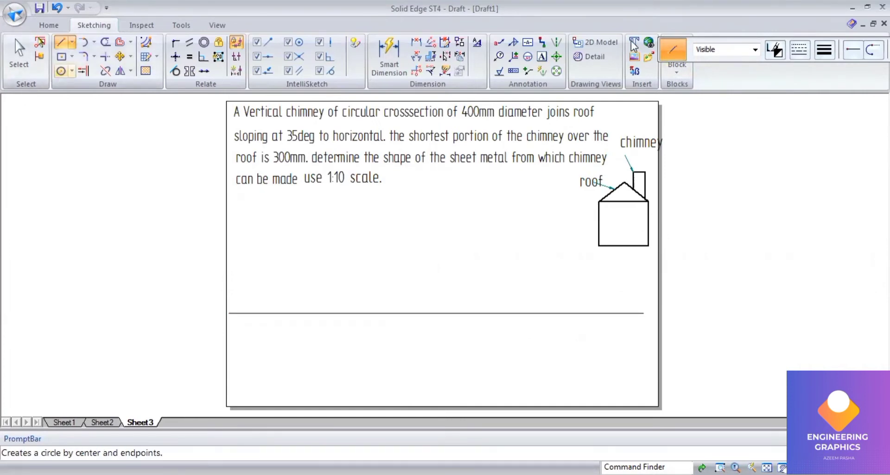
Place a 40 mm diameter circle below the reference line for the chimney plan
left_click(824, 51)
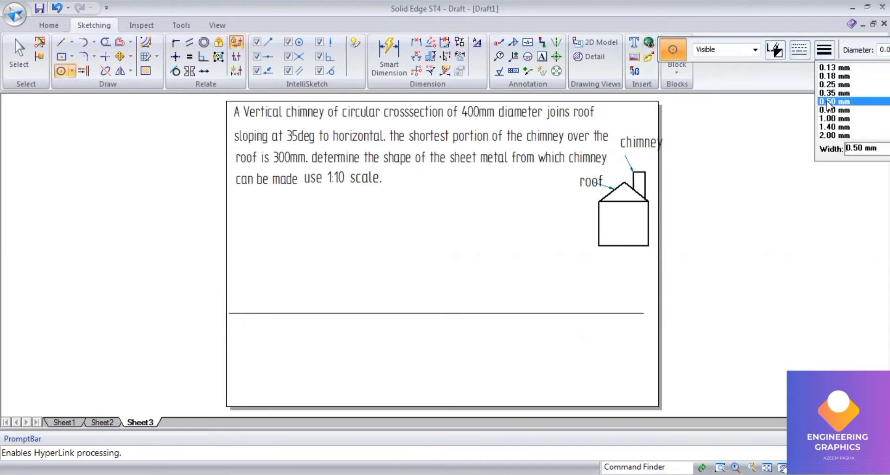
left_click(838, 100)
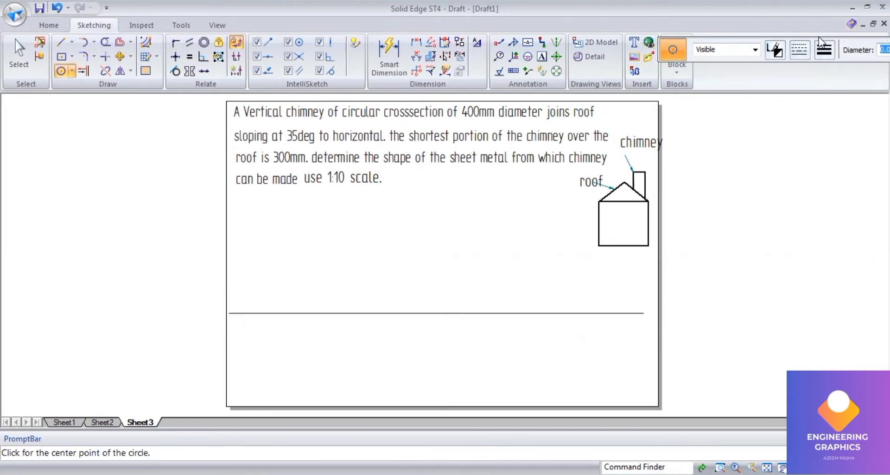
left_click(264, 350)
type("40")
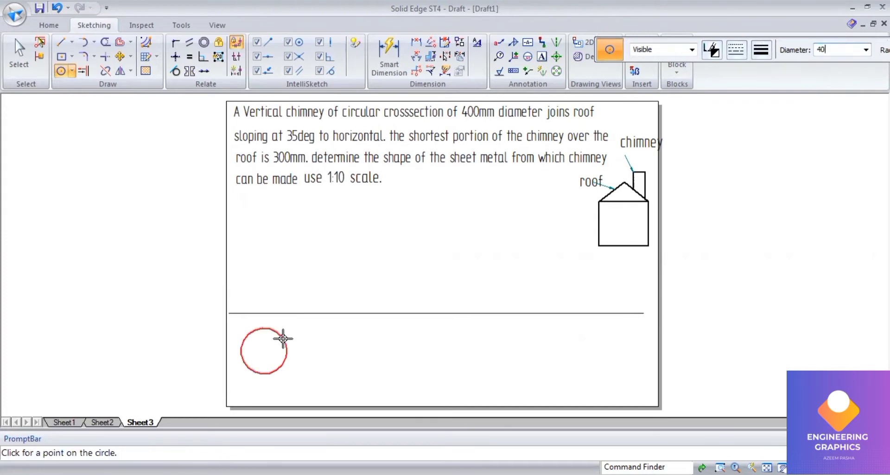
left_click(283, 339)
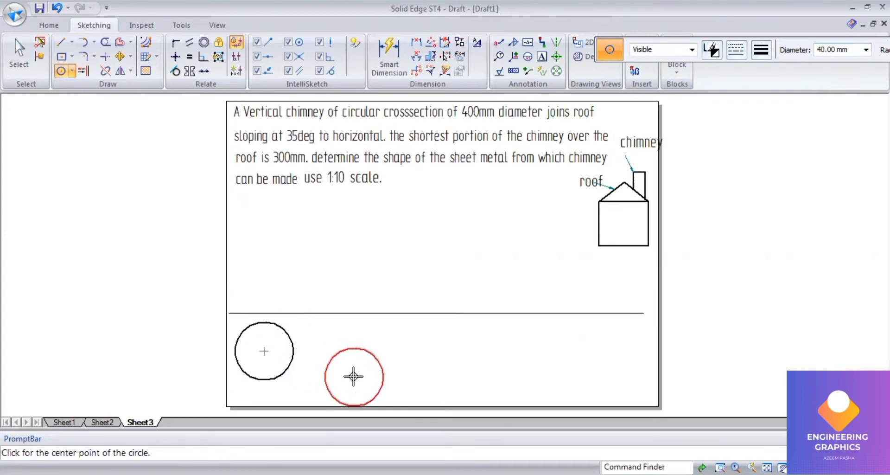
Draw a thin 0.13 mm, 20 mm radius line from the circle centre at 45°
left_click(762, 49)
left_click(765, 68)
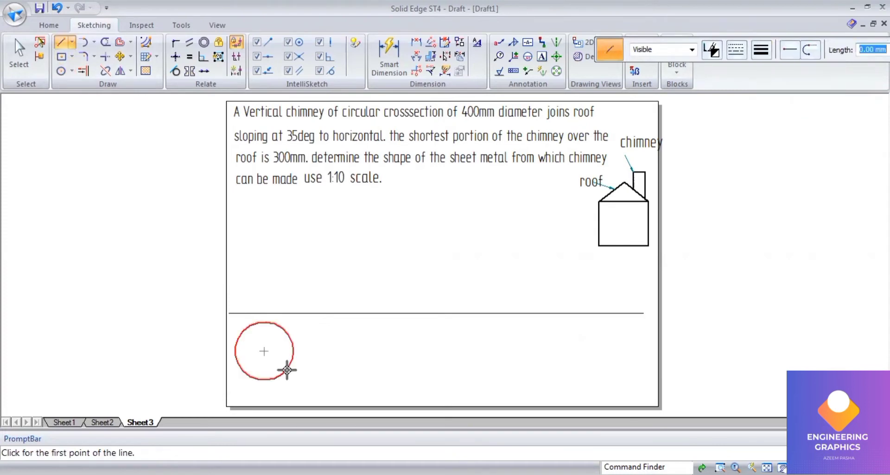
left_click(265, 351)
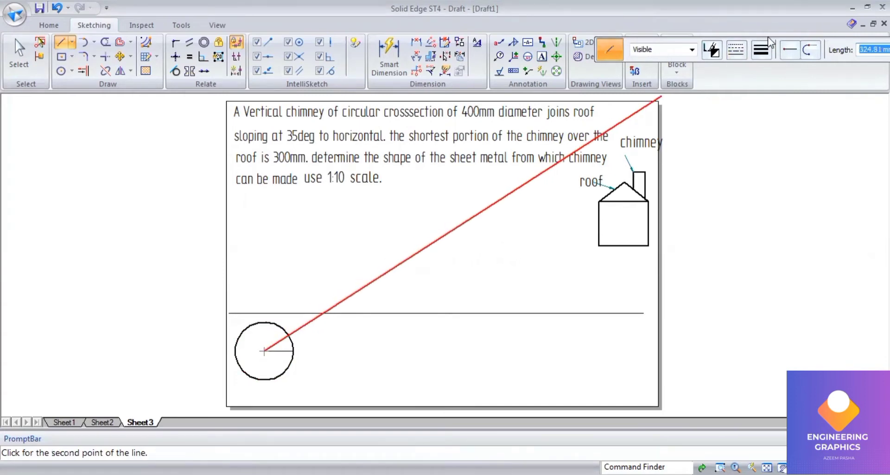
key("Tab")
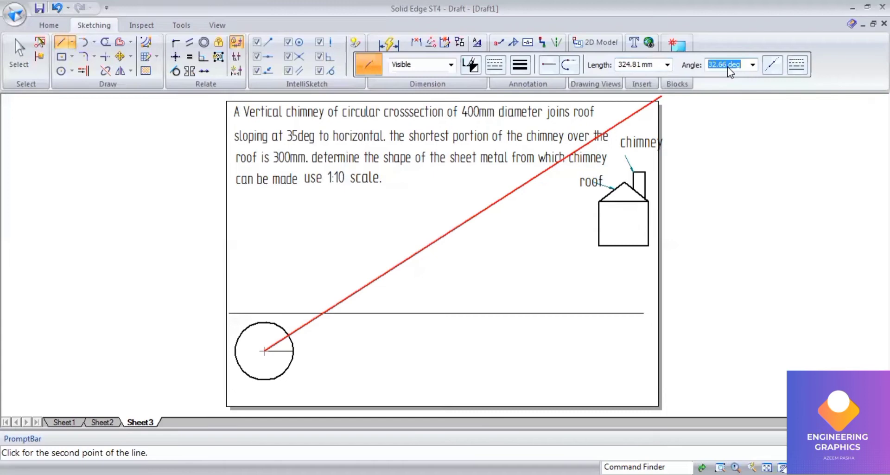
type("45")
key("Tab")
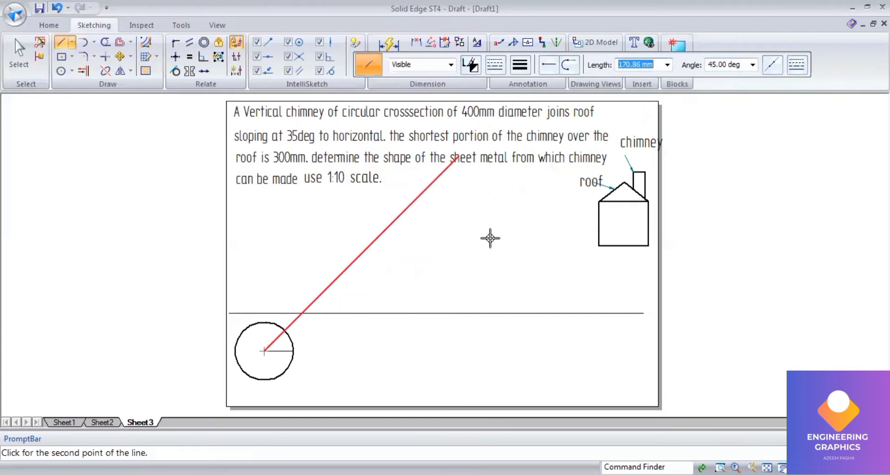
type("20")
key("Return")
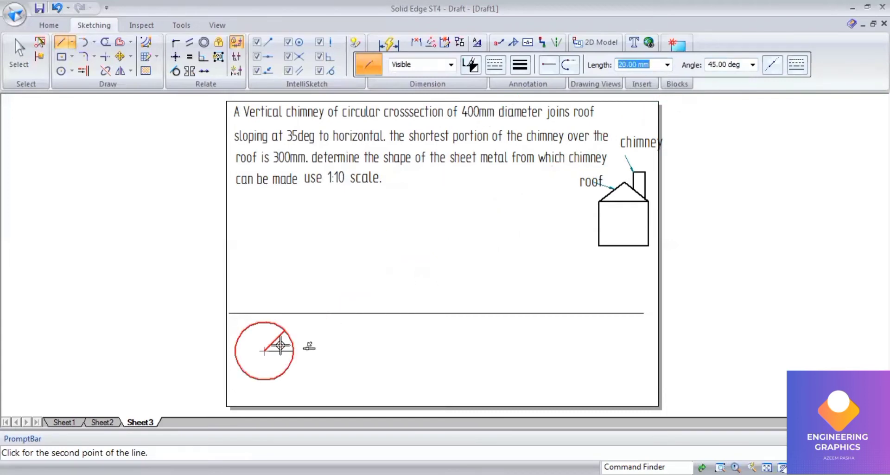
left_click(289, 343)
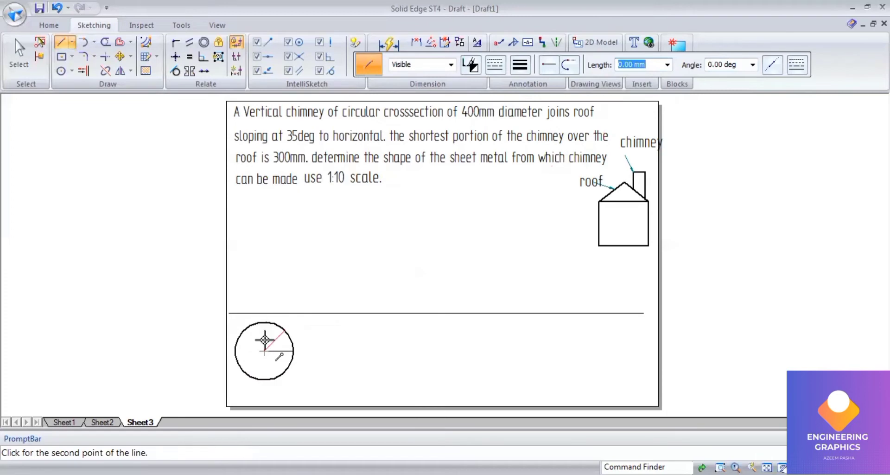
Add a vertical radius and a 135° radius from the circle centre
left_click(264, 352)
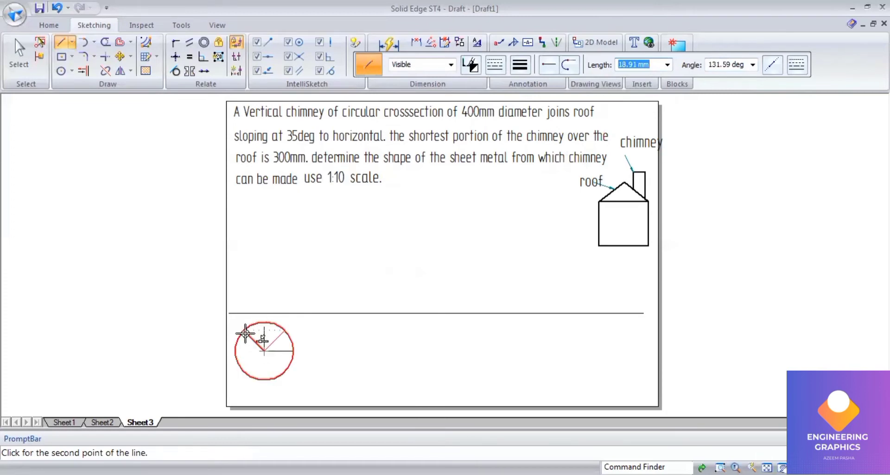
left_click(726, 65)
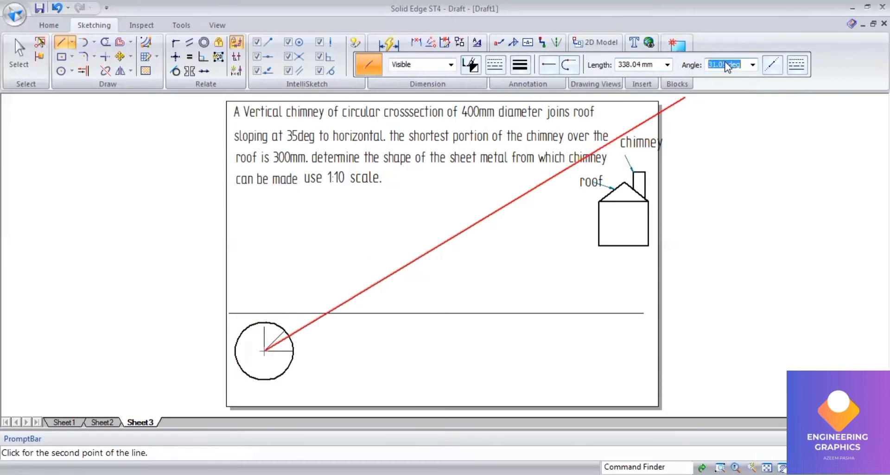
type("135")
key("Return")
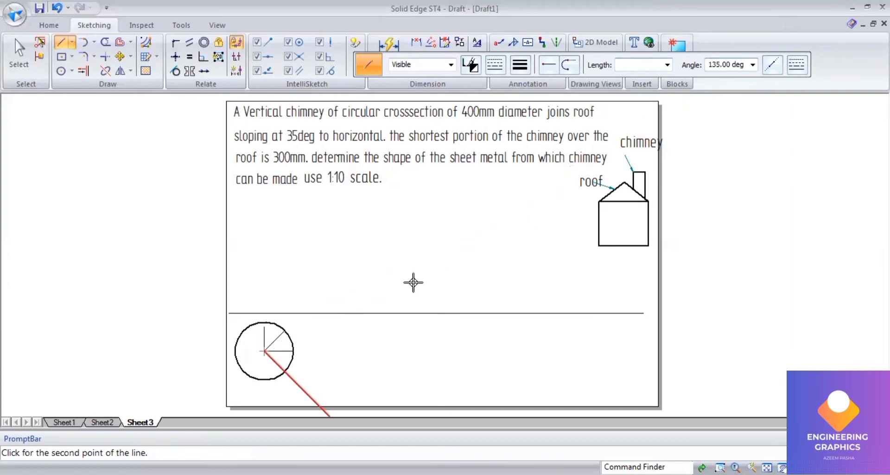
left_click(240, 338)
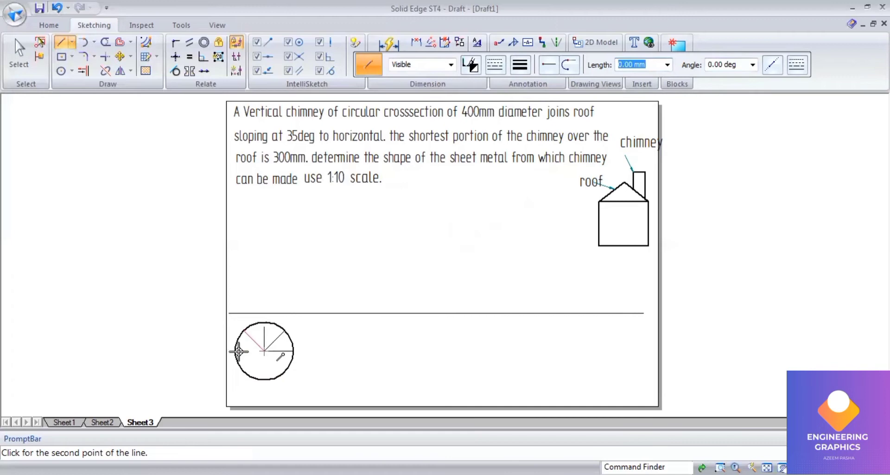
key("Escape")
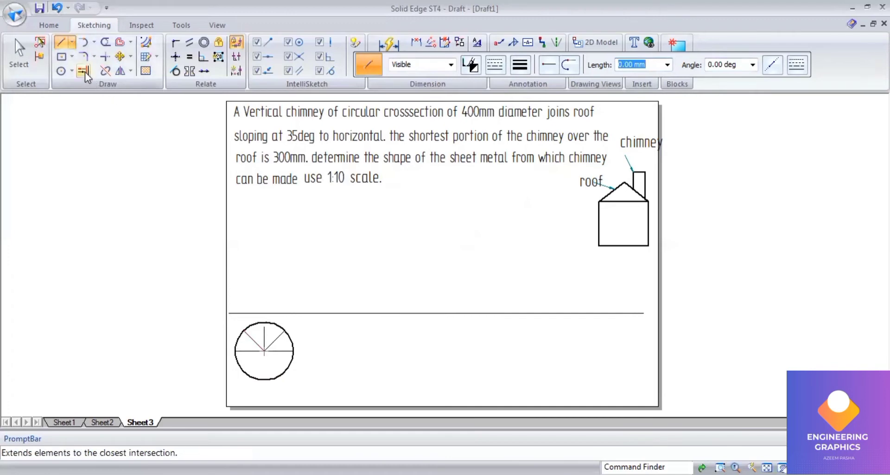
Extend each radius across the circle to form four full diameters
left_click(84, 70)
scroll(282, 373, "up", 1)
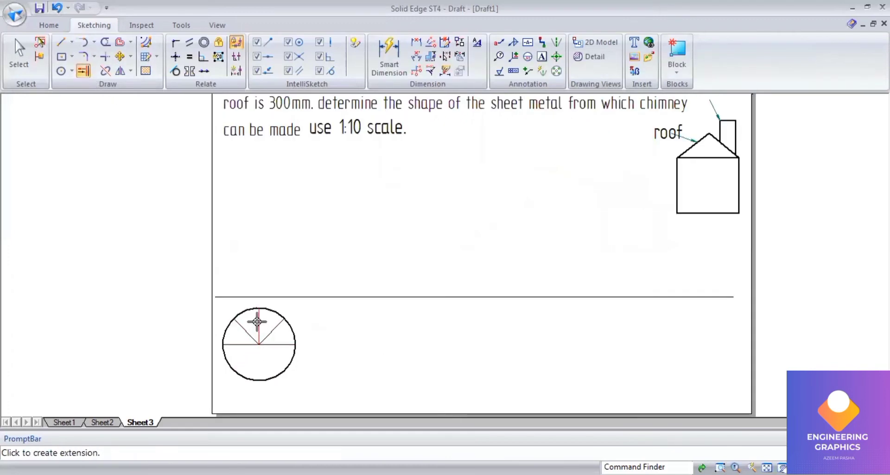
left_click(258, 321)
left_click(288, 318)
left_click(258, 334)
left_click(244, 330)
left_click(253, 334)
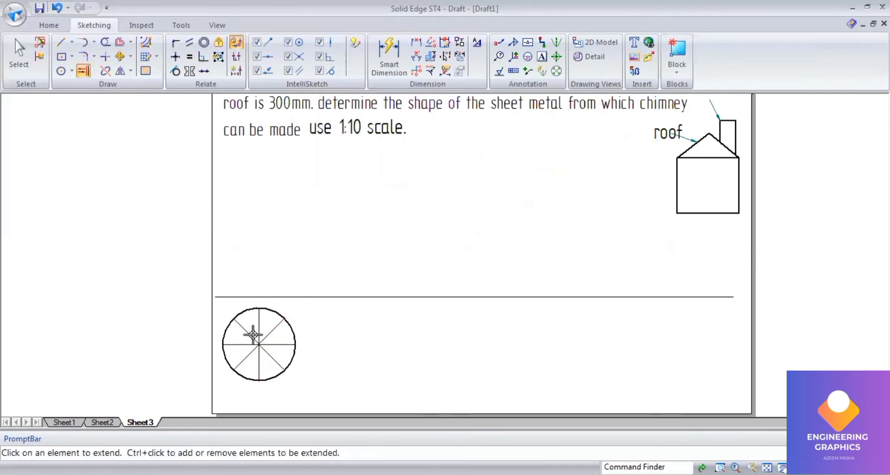
Add the Ø40 diameter dimension to the circle, placed to its right
left_click(389, 55)
left_click(249, 309)
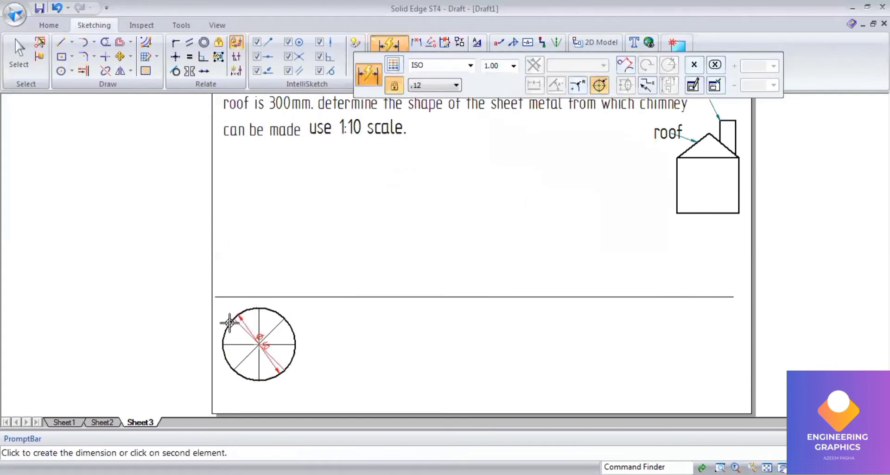
left_click(312, 348)
scroll(269, 369, "up", 2)
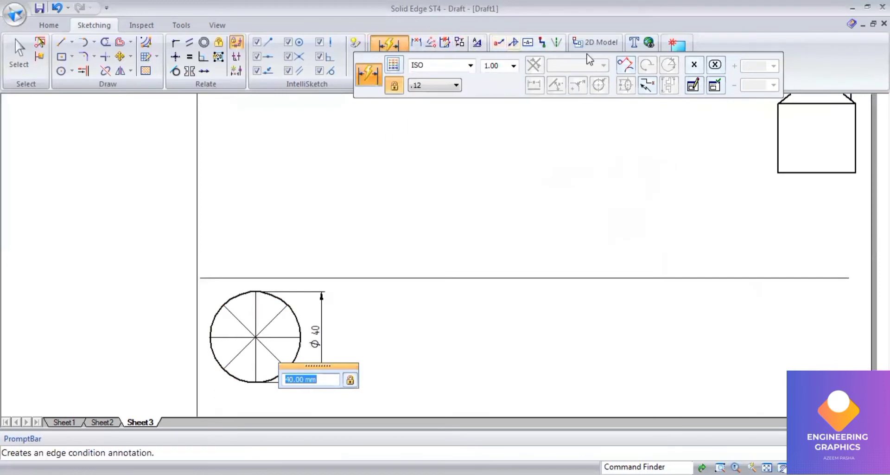
left_click(543, 60)
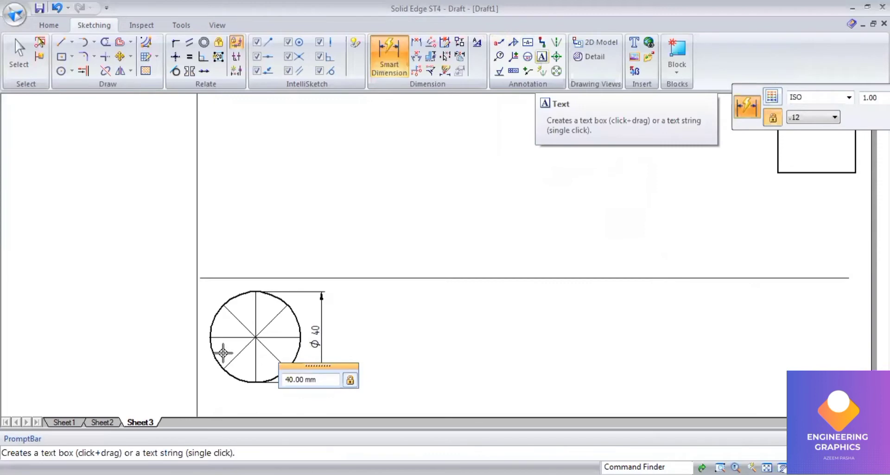
scroll(202, 335, "up", 1)
Label circle points b(b1), c(c1), d(d1) and e(e1), fixing a mistyped label
left_click(196, 332)
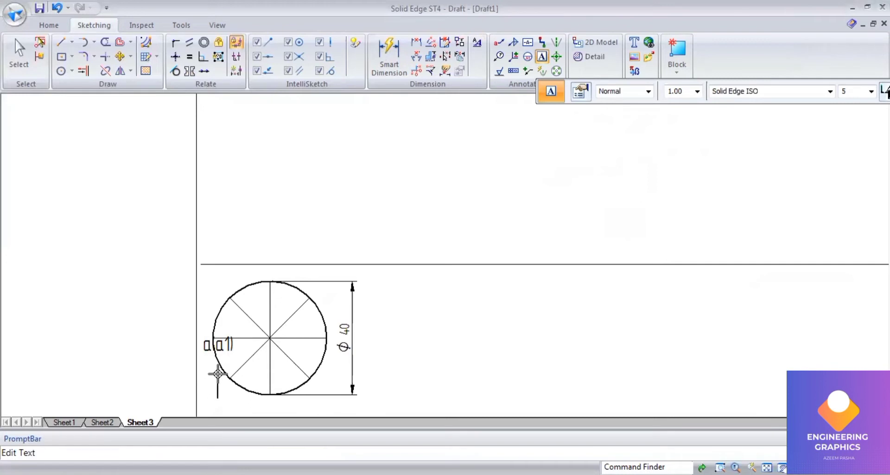
type("(b1")
left_click(275, 393)
type("c(c1")
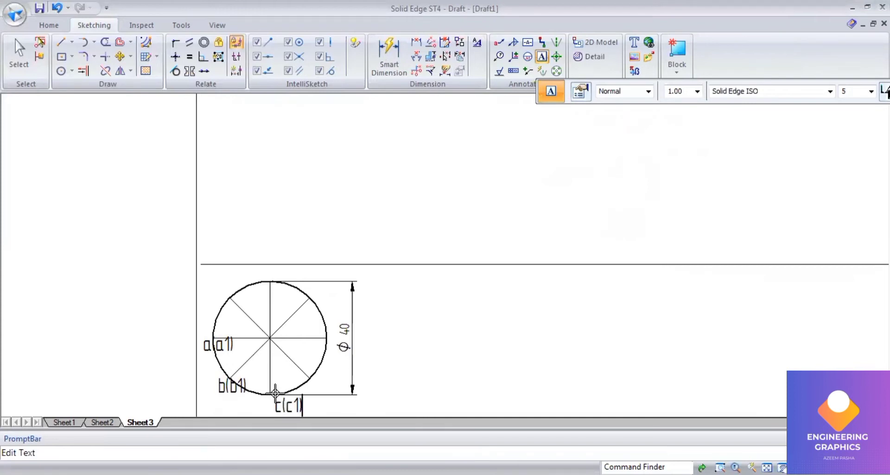
left_click(318, 367)
type("d(d1")
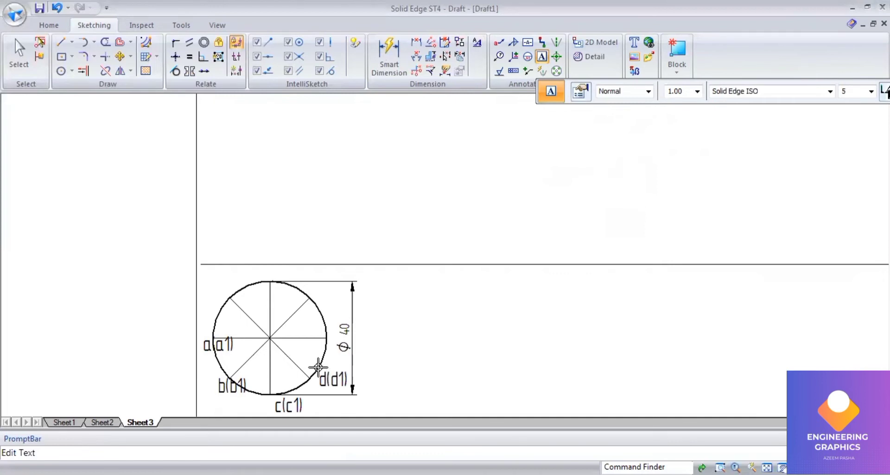
left_click(332, 321)
type("e(e1")
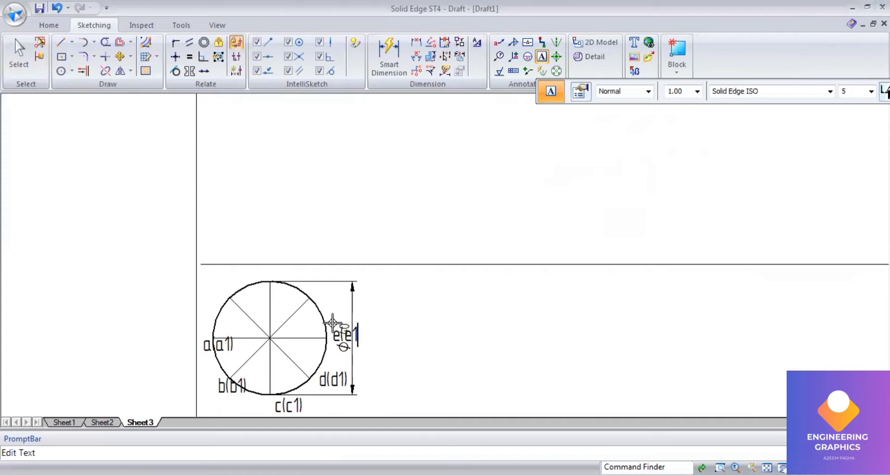
type(")")
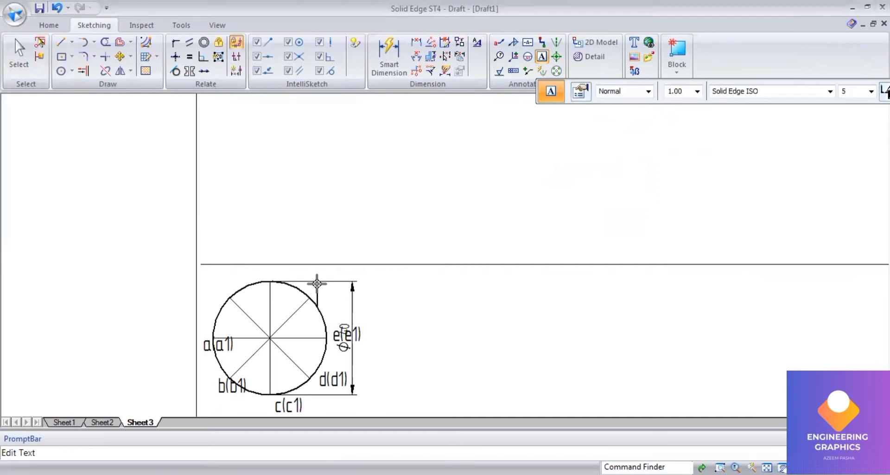
type("f")
type("9f1)")
key("BackSpace")
key("BackSpace")
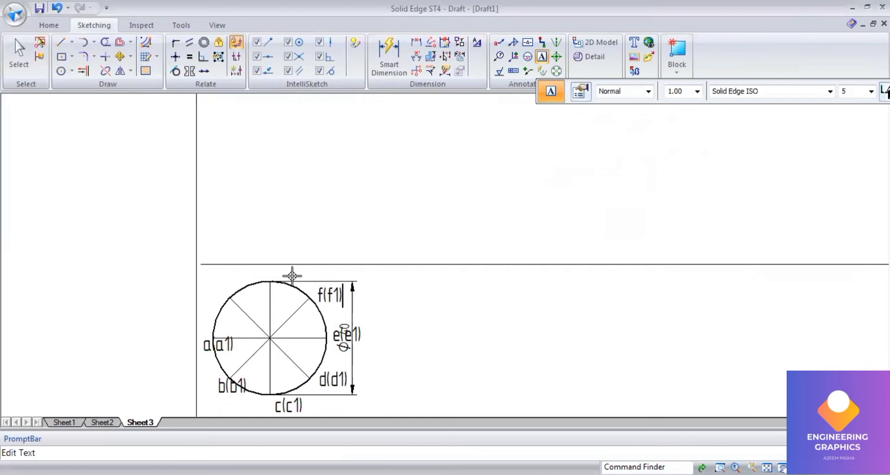
type("e(e1)")
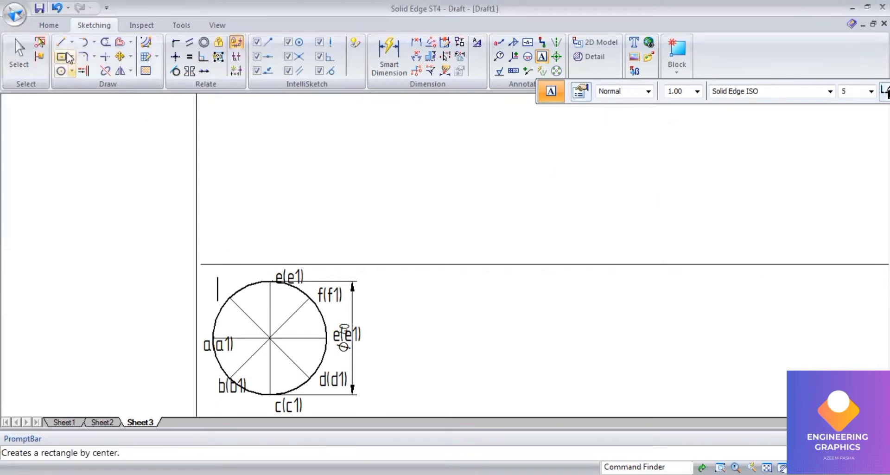
Undo a misplaced label, then add g at the top, h(h1), and centre o(o1)
left_click(57, 8)
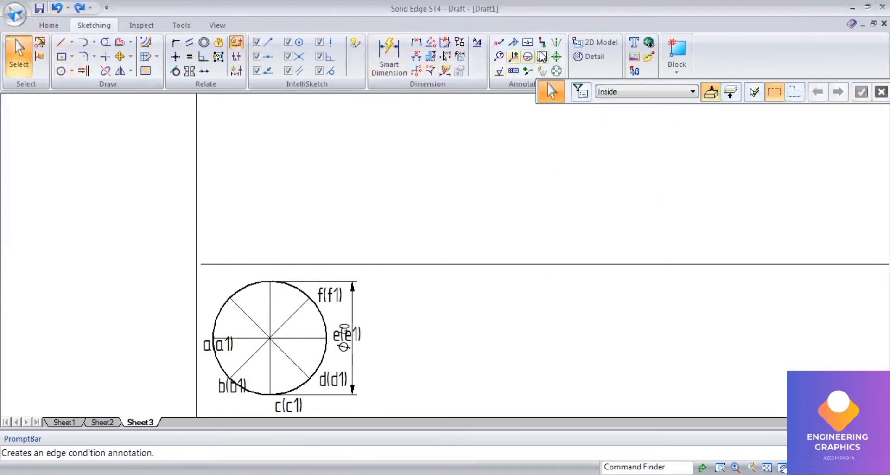
left_click(542, 56)
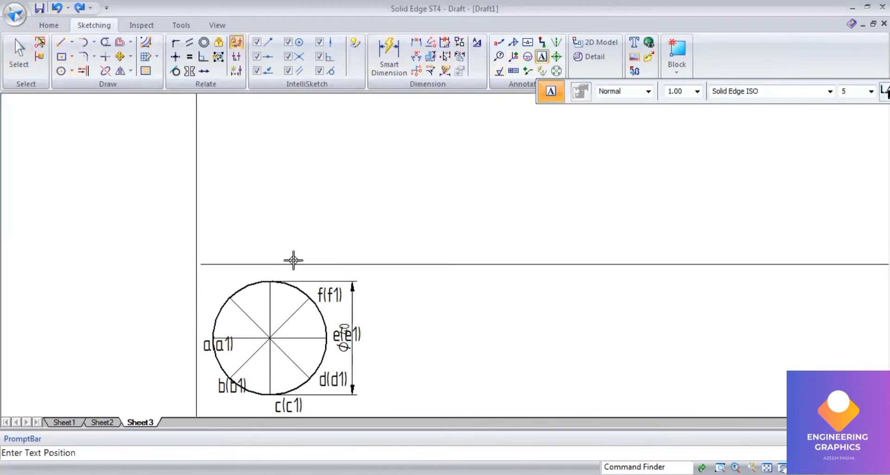
left_click(274, 263)
type("g(g1")
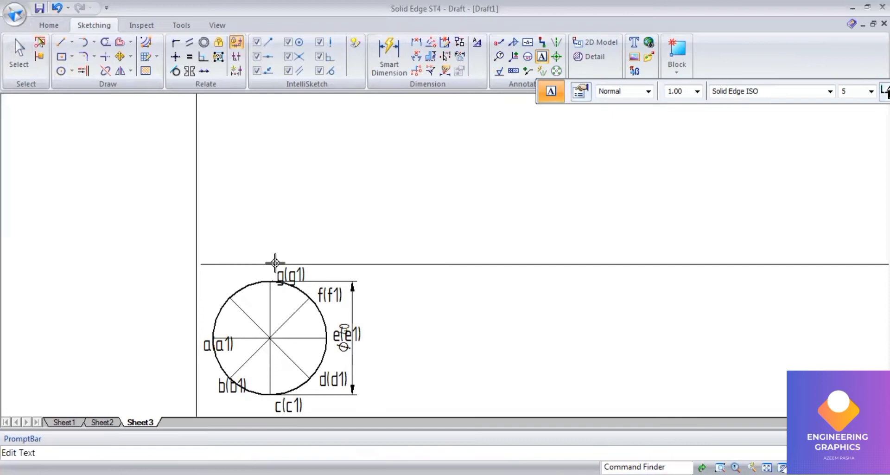
left_click(219, 273)
type("h(")
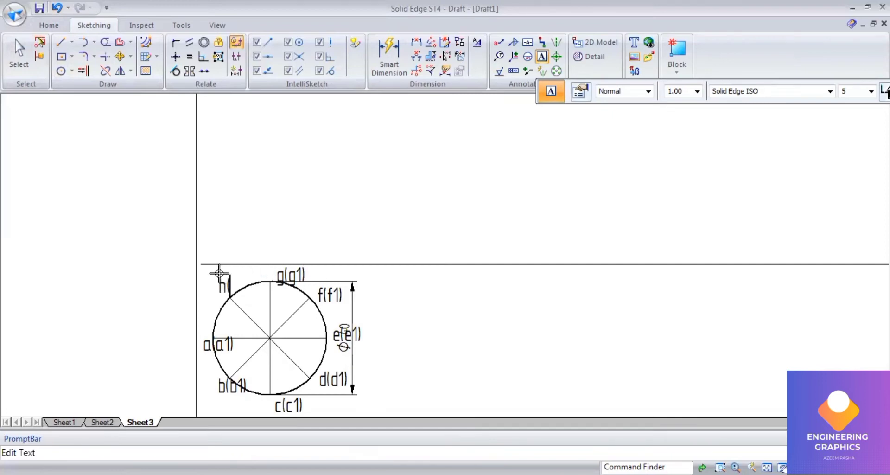
type("h1)")
left_click(247, 310)
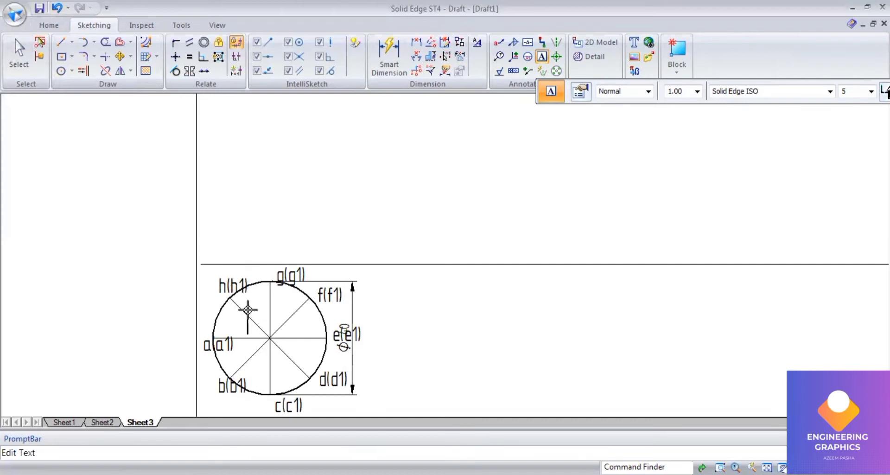
type("o(o1)")
Set the line width to 0.13 mm and move the Ø40 dimension clear of the circle
left_click(61, 42)
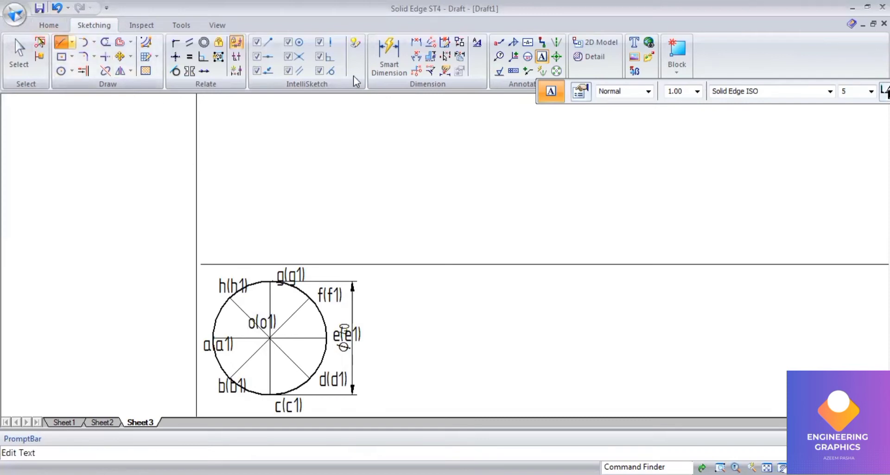
left_click(702, 91)
left_click(703, 109)
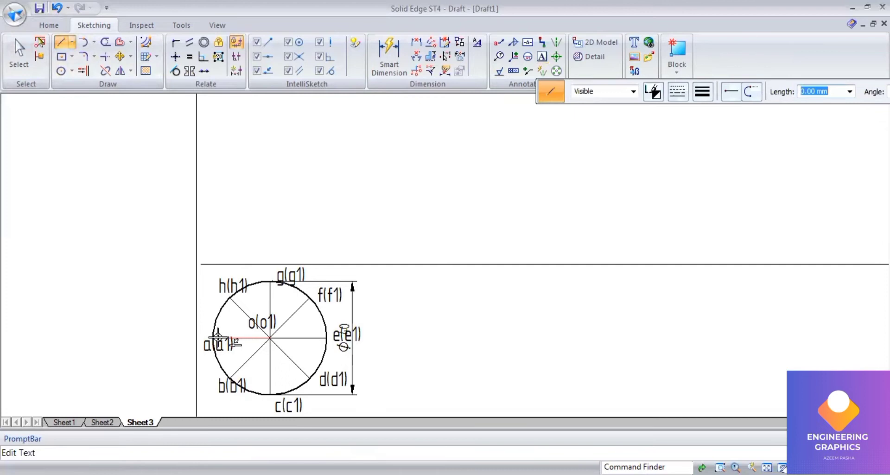
left_click(214, 337)
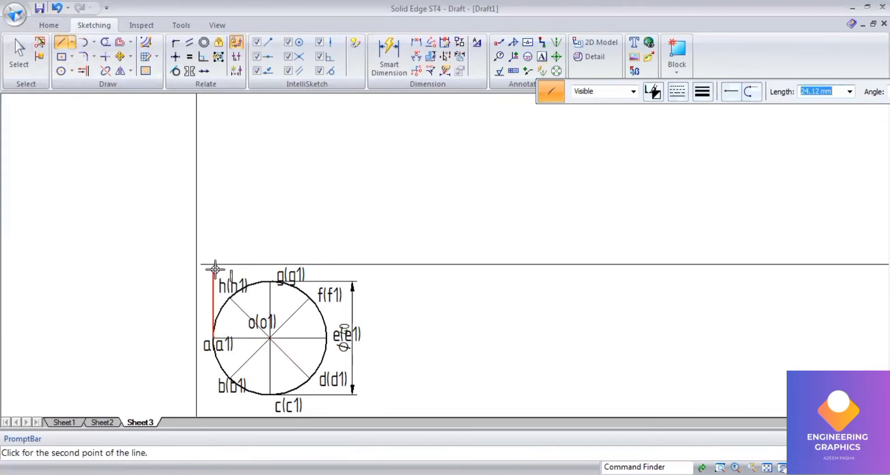
left_click(17, 61)
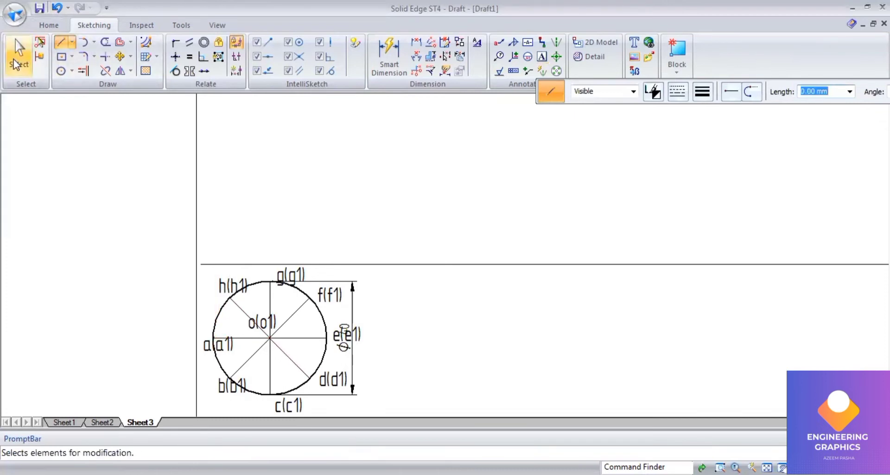
left_click_drag(353, 314, 393, 310)
left_click(63, 43)
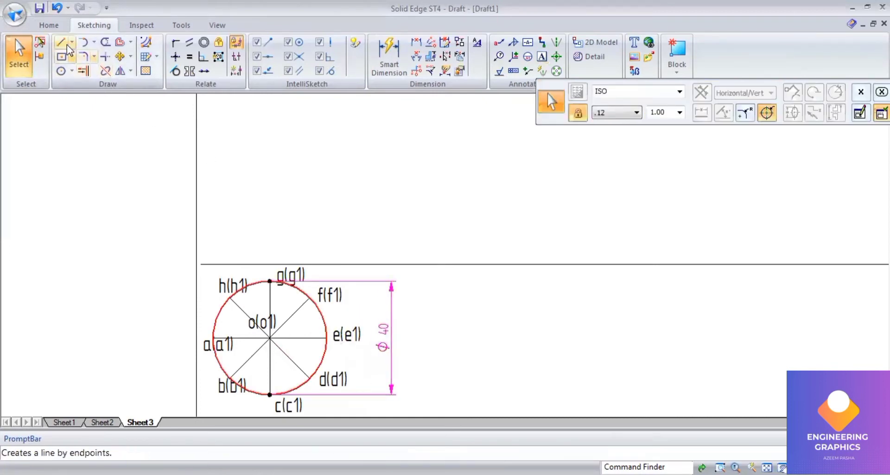
Draw vertical projectors from points a, b, c, d and e up to the reference line
left_click(212, 338)
left_click(214, 264)
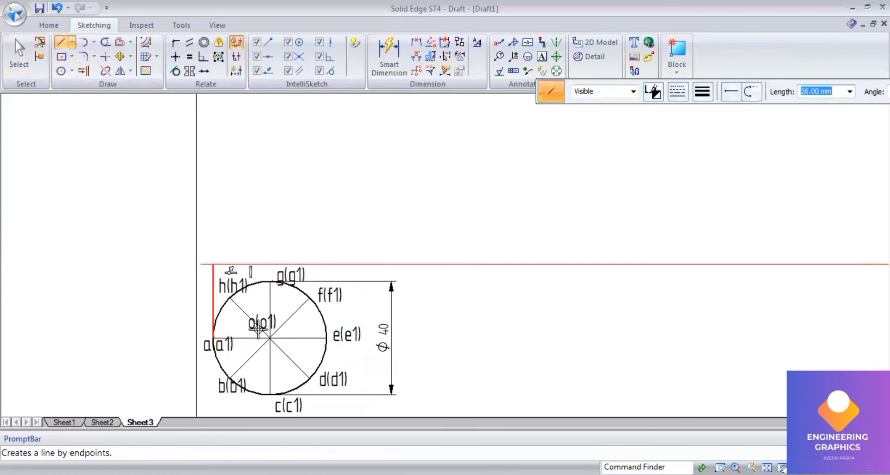
left_click(230, 377)
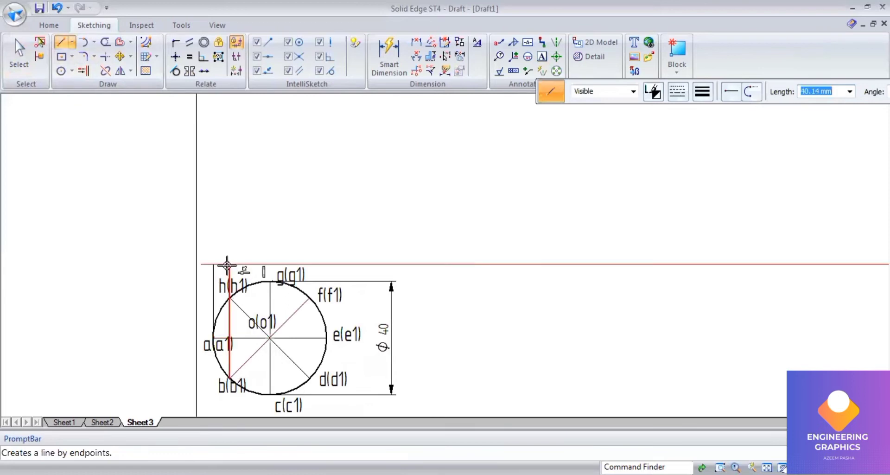
left_click(254, 268)
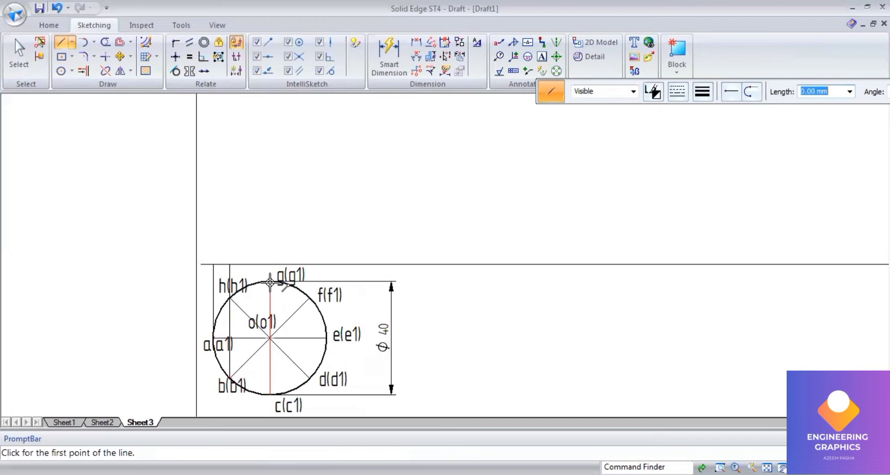
left_click(269, 263)
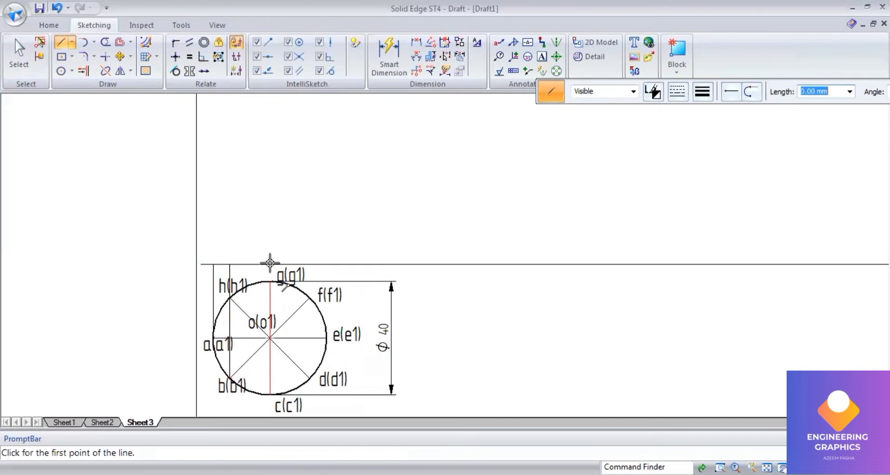
left_click(309, 379)
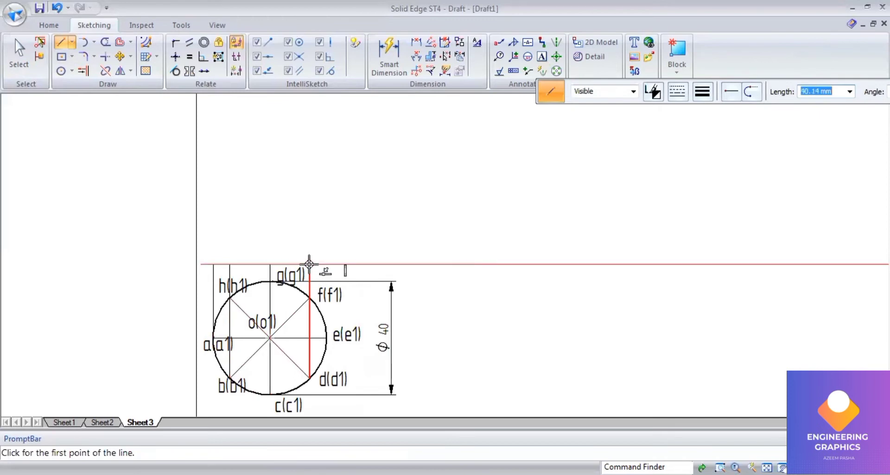
left_click(309, 263)
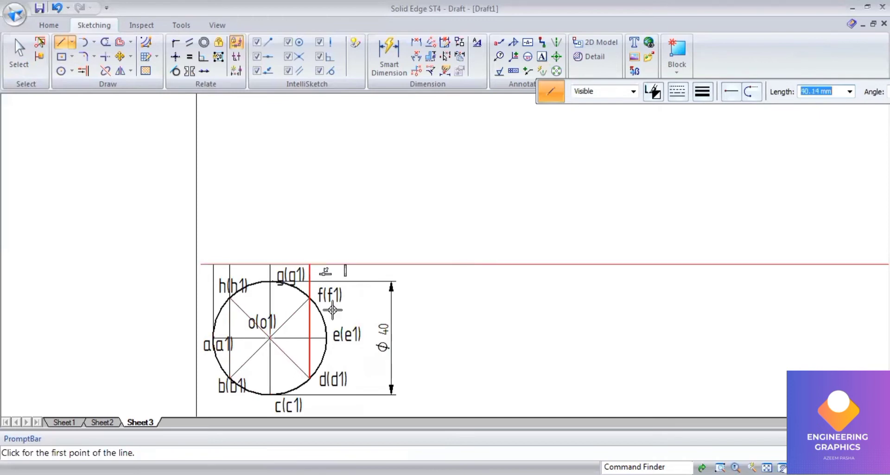
left_click(326, 338)
left_click(326, 264)
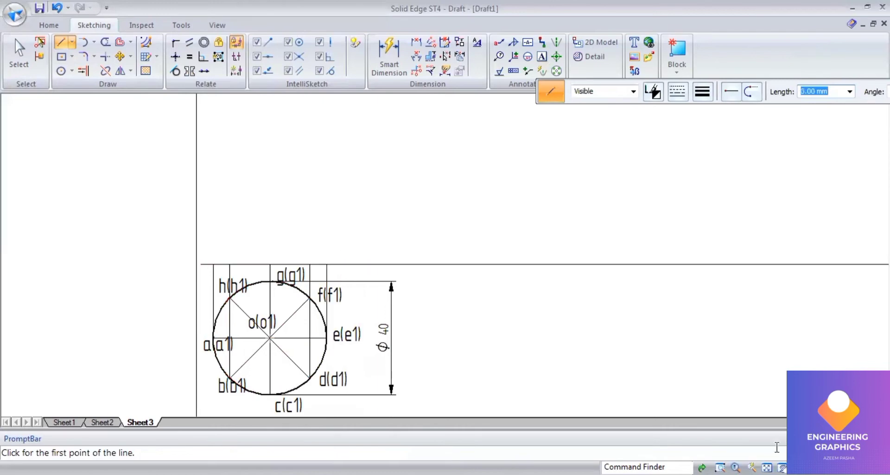
scroll(278, 291, "down", 2)
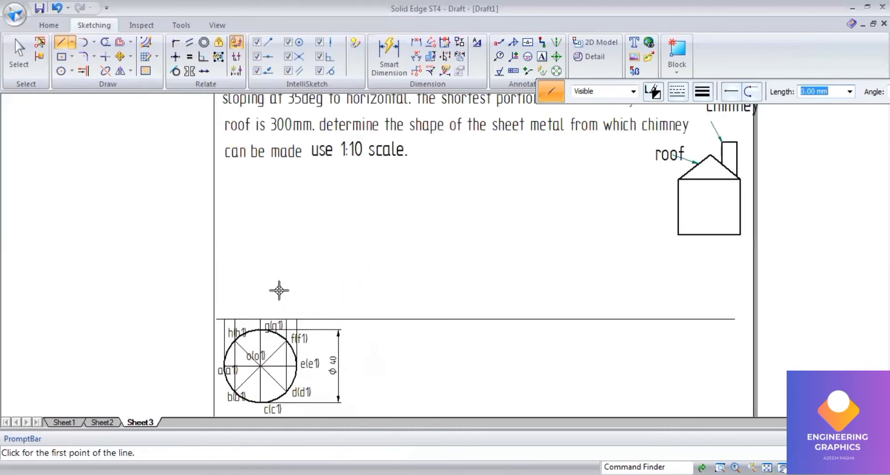
scroll(279, 290, "up", 1)
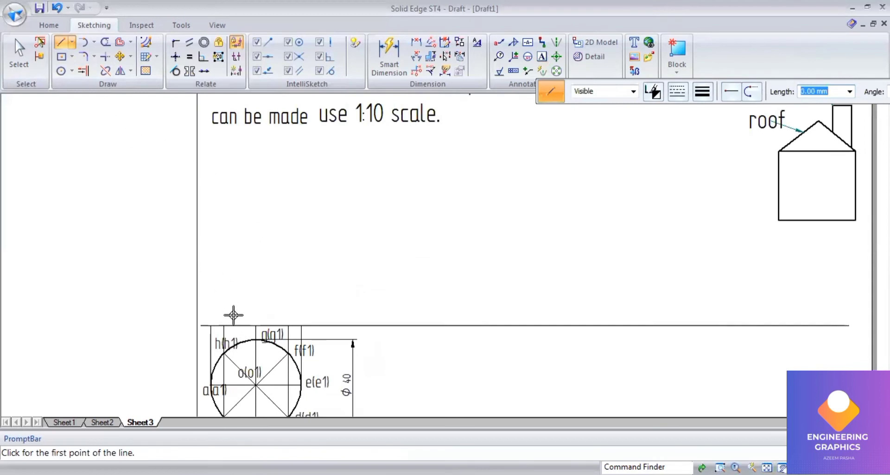
left_click(255, 325)
left_click(256, 158)
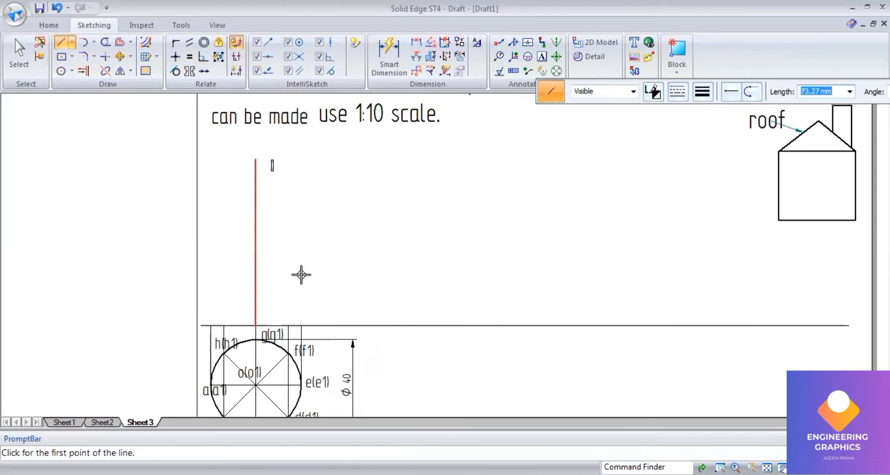
left_click(301, 159)
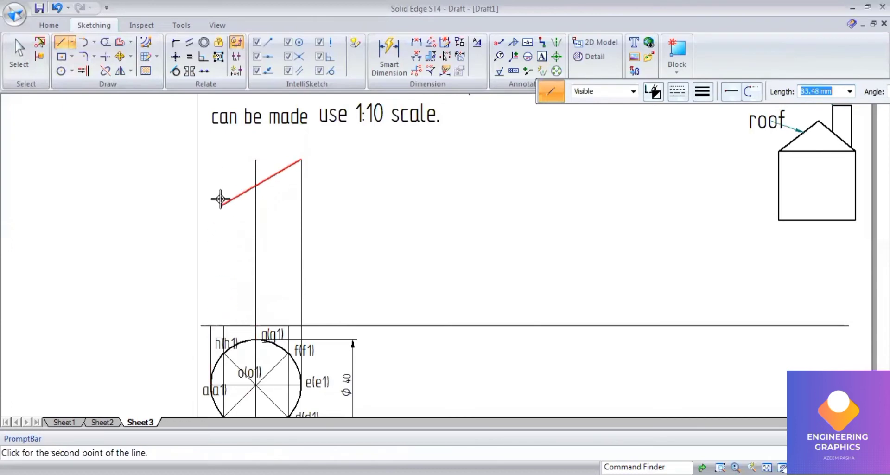
left_click(211, 158)
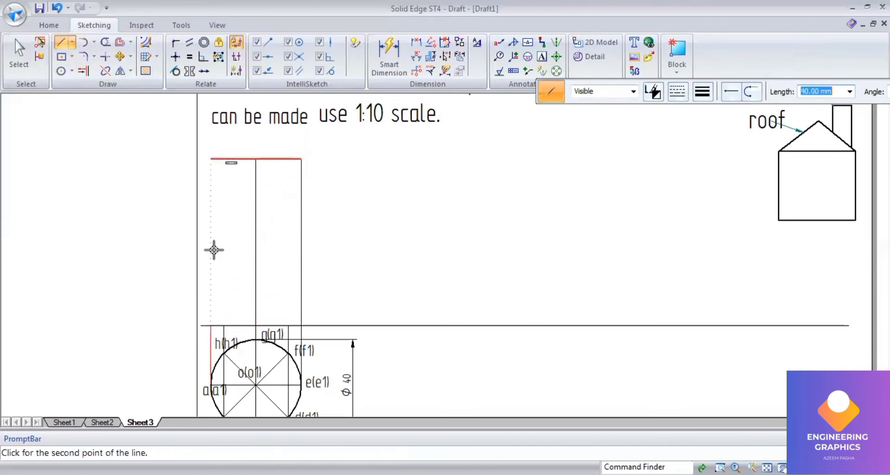
left_click(211, 325)
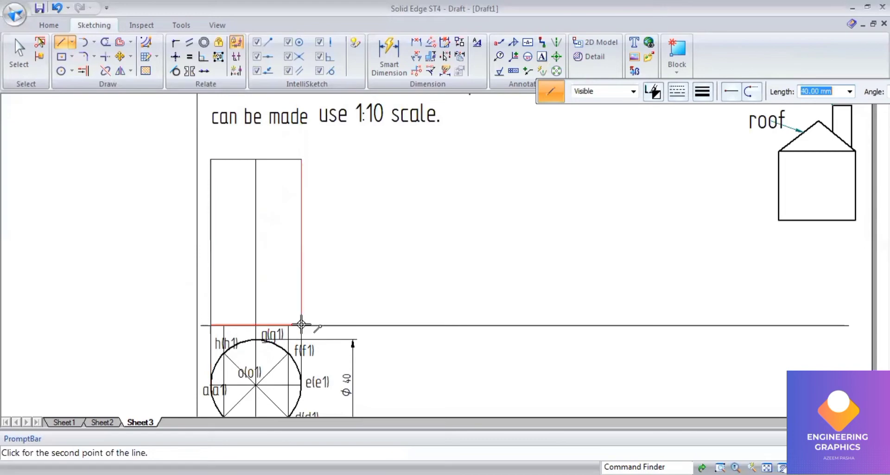
left_click(301, 325)
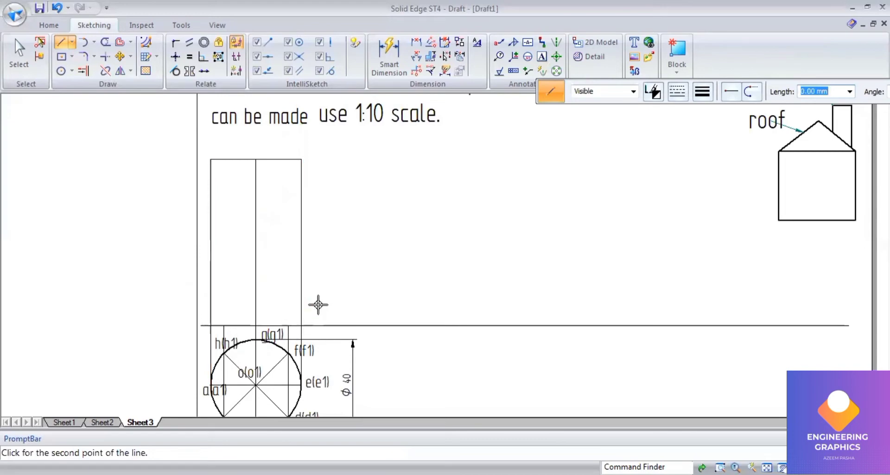
key("Escape")
scroll(324, 298, "down", 1)
scroll(357, 242, "down", 1)
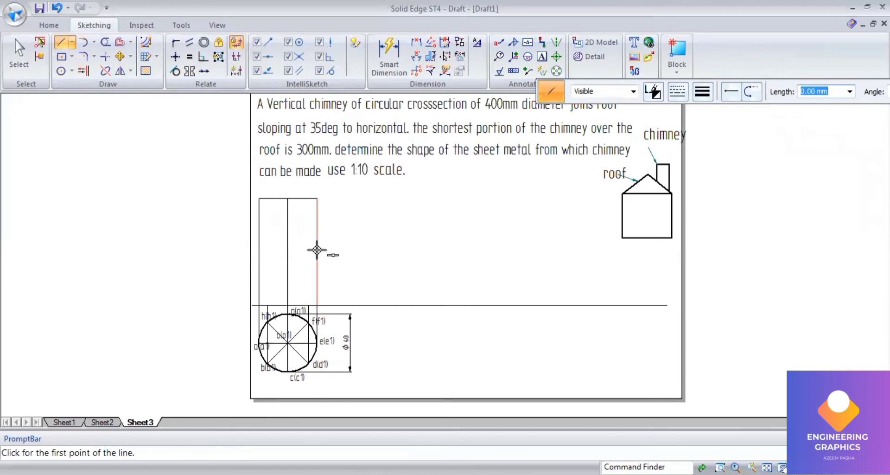
scroll(317, 250, "up", 1)
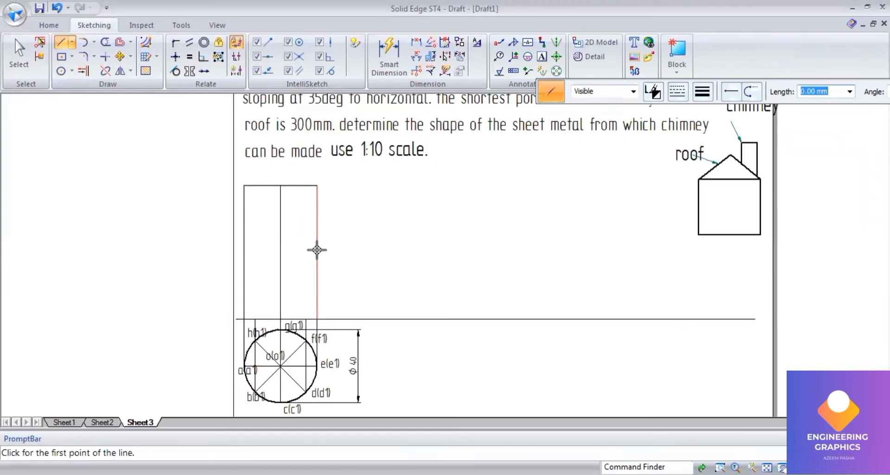
Draw a dash-dot roof line at 150° from the chimney's right edge to its left edge
left_click(675, 93)
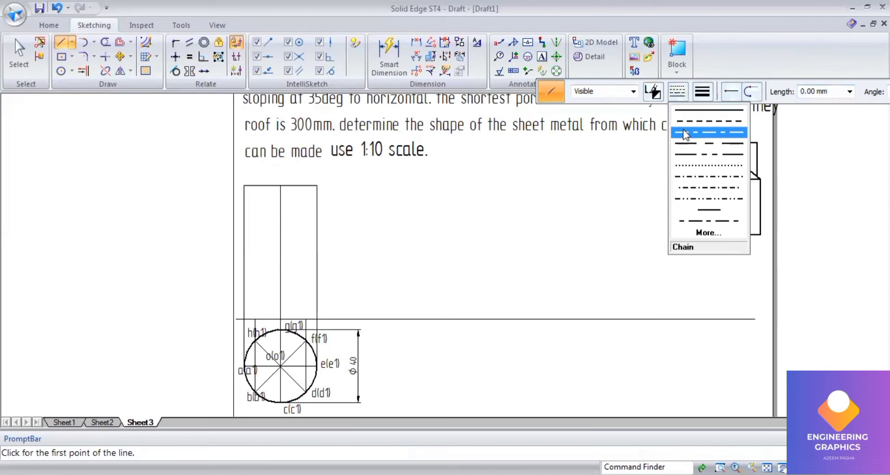
left_click(685, 133)
left_click(702, 91)
left_click(714, 145)
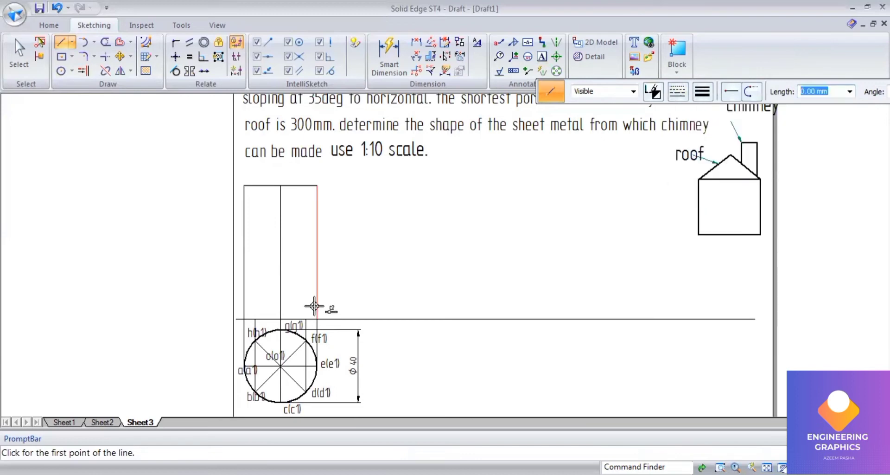
left_click(317, 318)
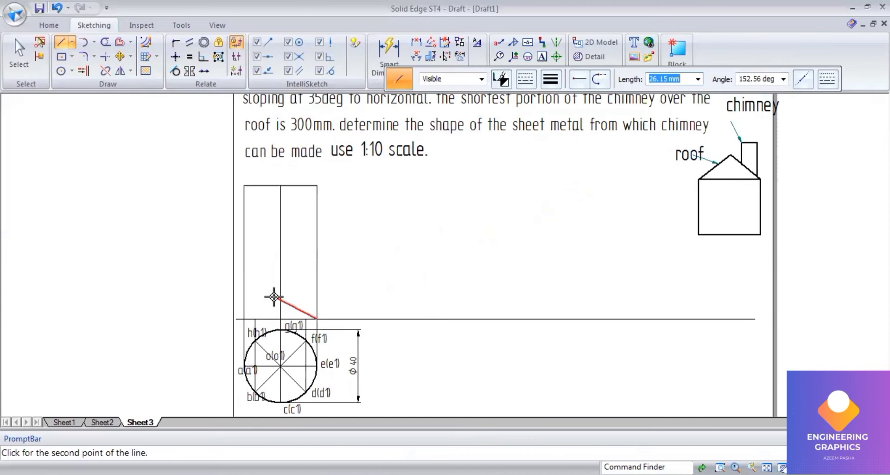
left_click(757, 80)
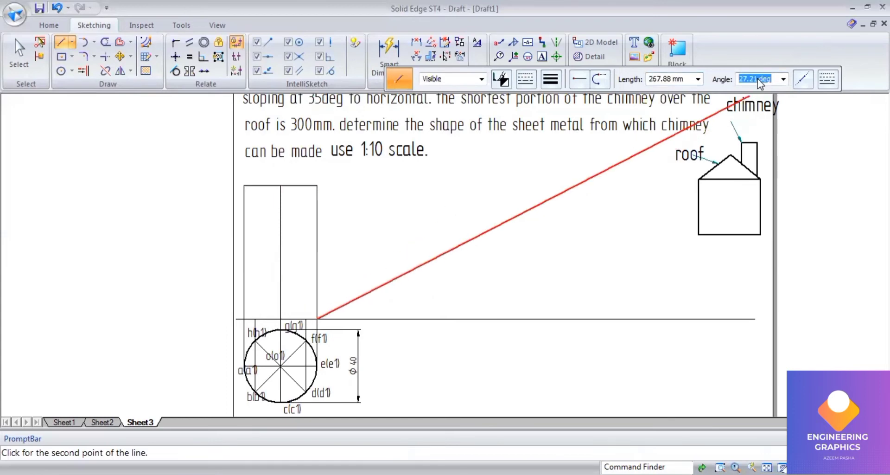
type("150")
key("Tab")
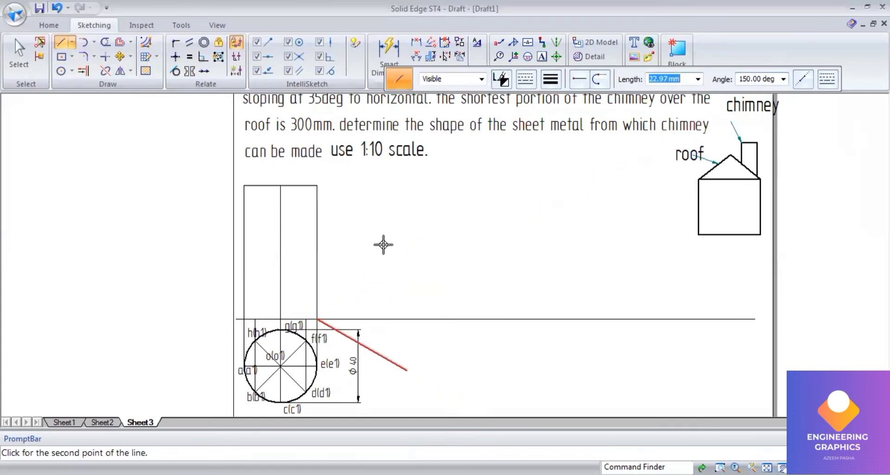
left_click(241, 279)
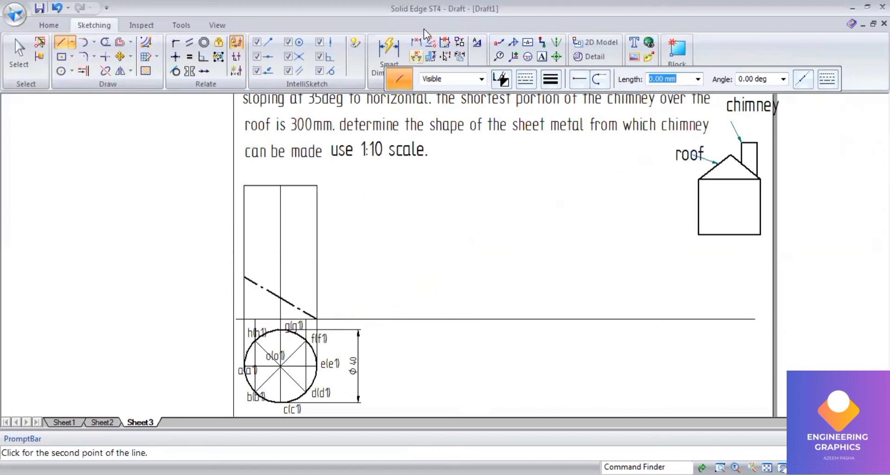
Dimension the angle between the roof line and the horizontal as 30°
left_click(413, 57)
left_click(269, 303)
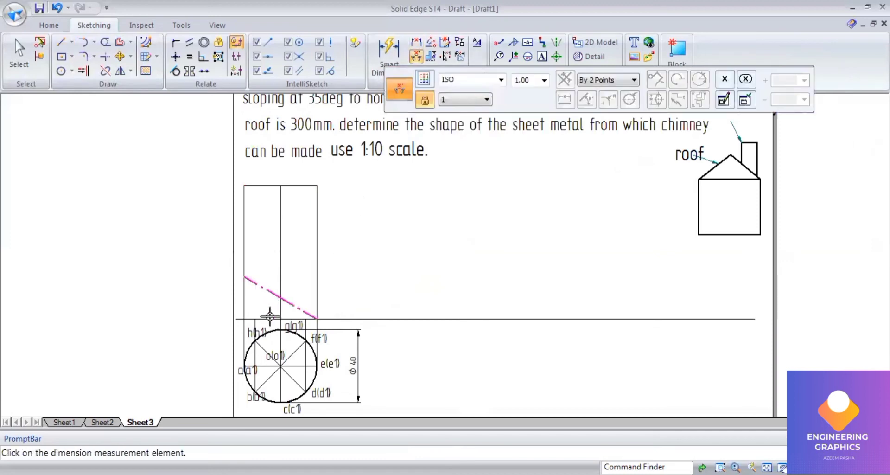
left_click(269, 314)
left_click(267, 307)
scroll(312, 289, "up", 1)
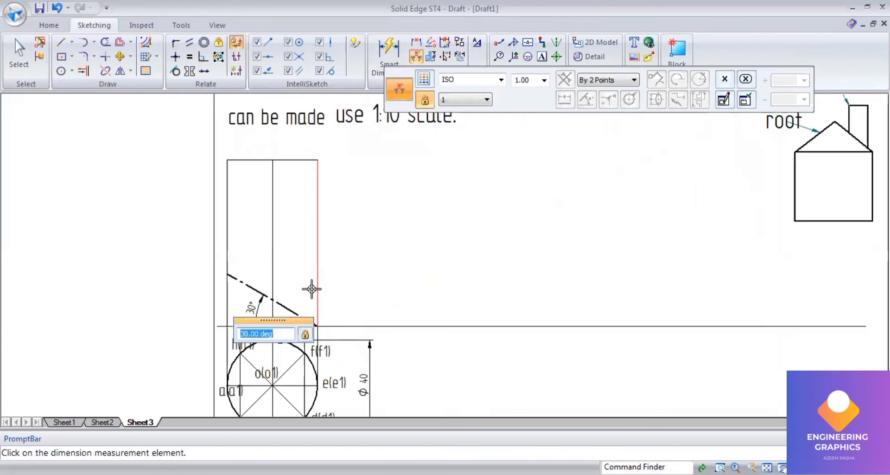
scroll(312, 289, "down", 1)
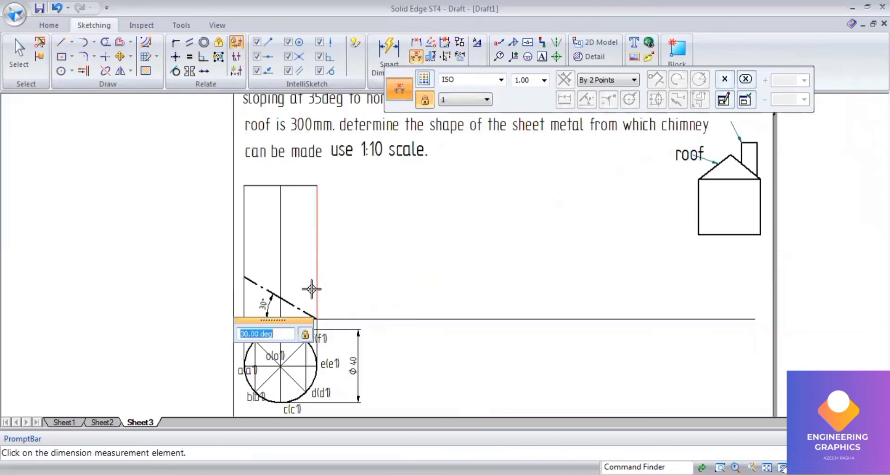
left_click(61, 43)
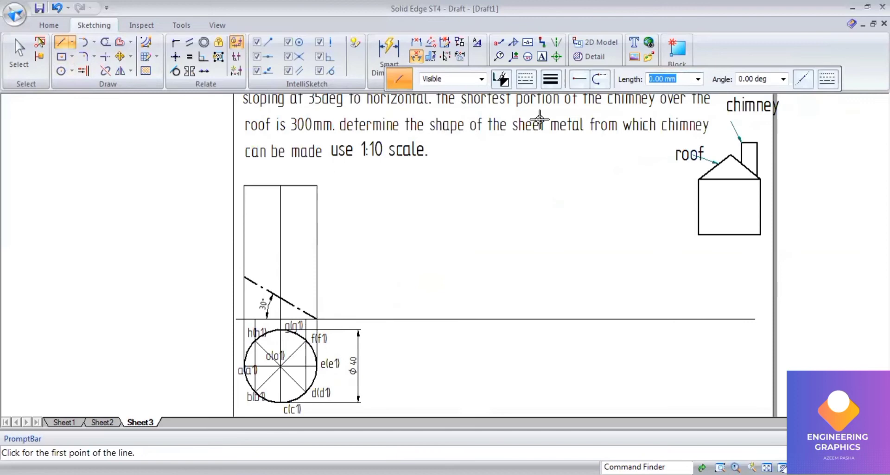
Draw two thin 0.13 mm continuous vertical lines from points h and f to the chimney top
left_click(550, 79)
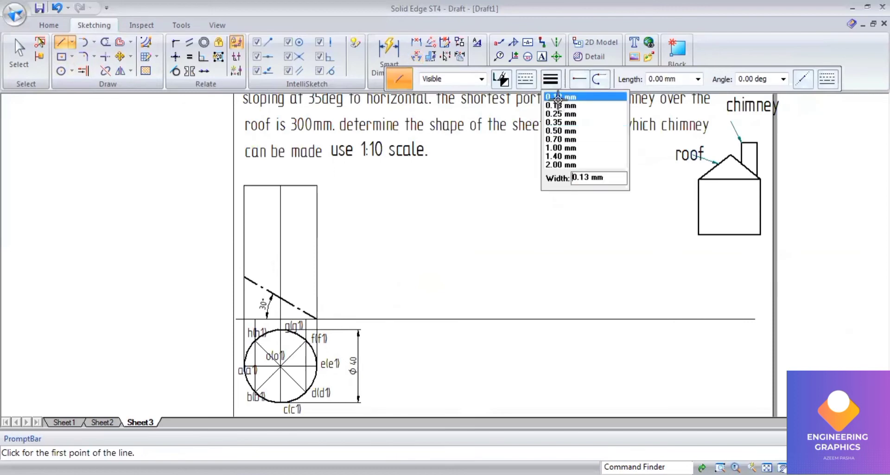
left_click(558, 97)
left_click(525, 79)
left_click(524, 94)
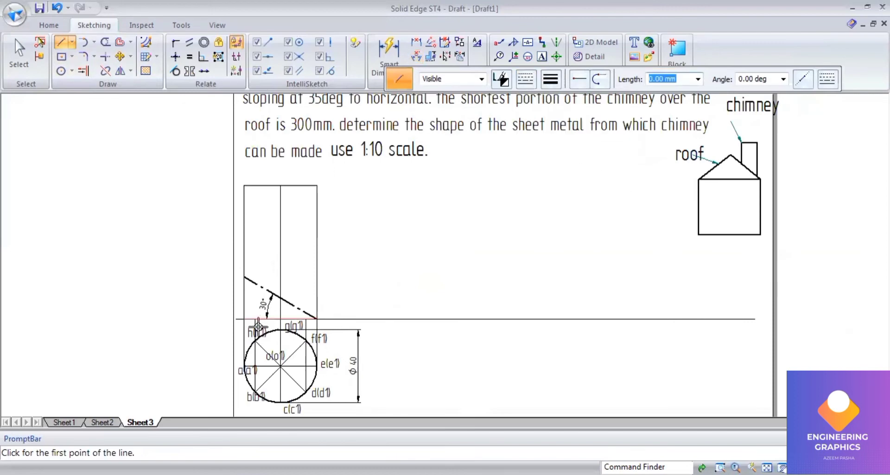
left_click(254, 318)
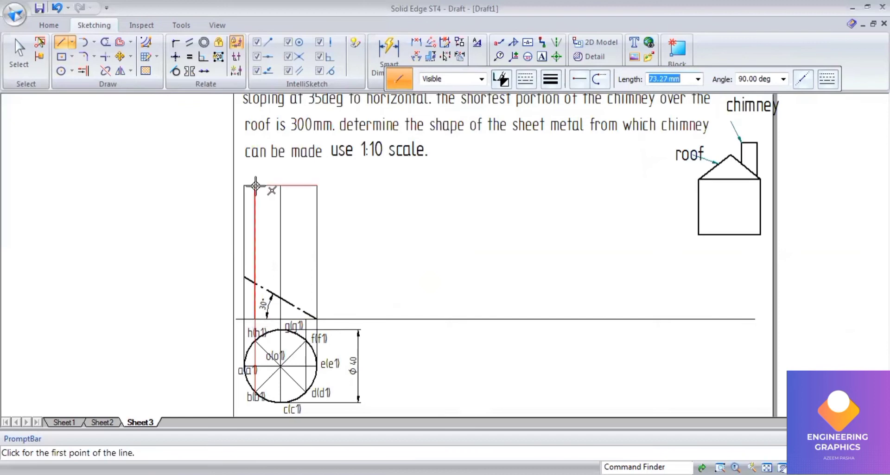
left_click(256, 186)
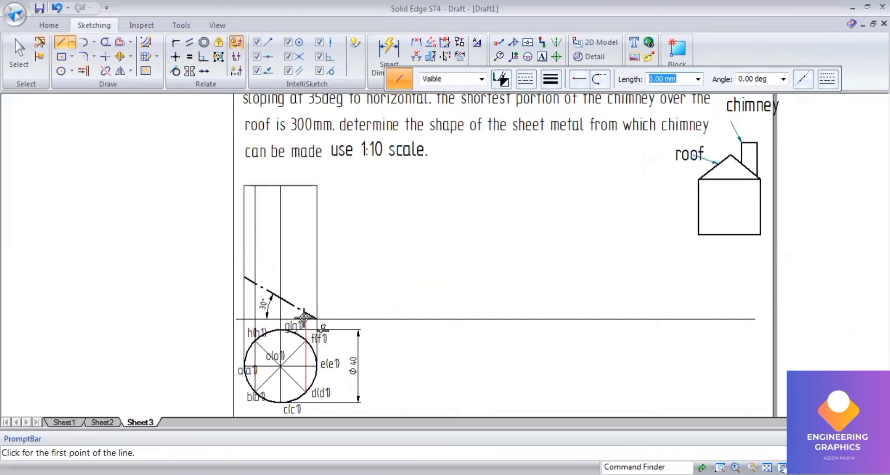
left_click(307, 185)
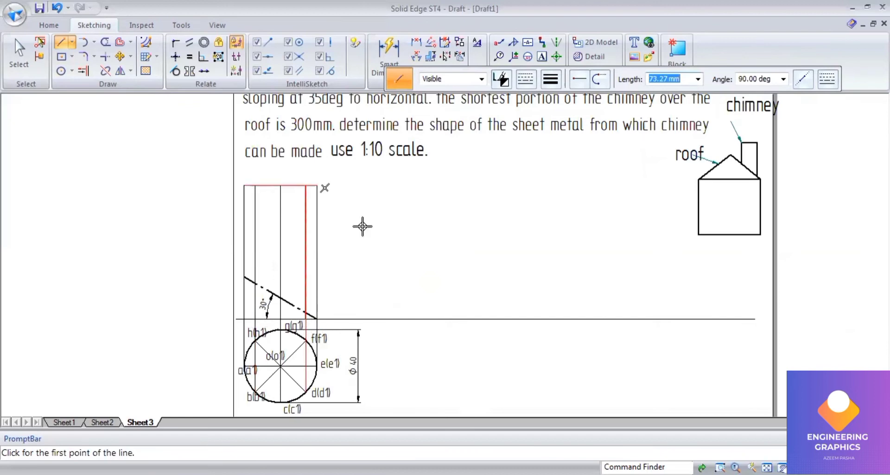
key("Escape")
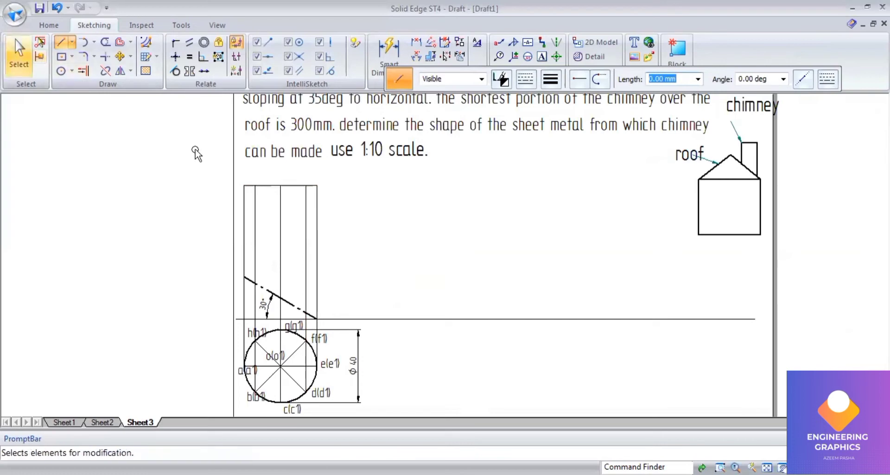
Split the chimney's vertical lines where they cross the roof line
scroll(264, 257, "up", 1)
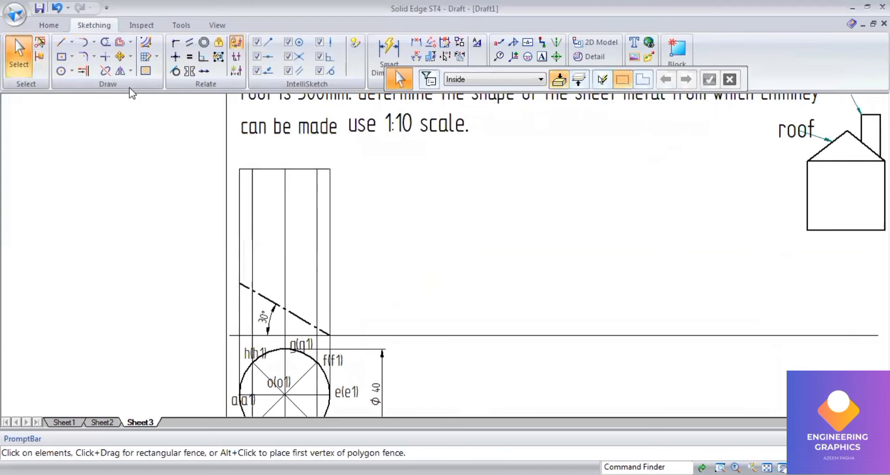
left_click(106, 73)
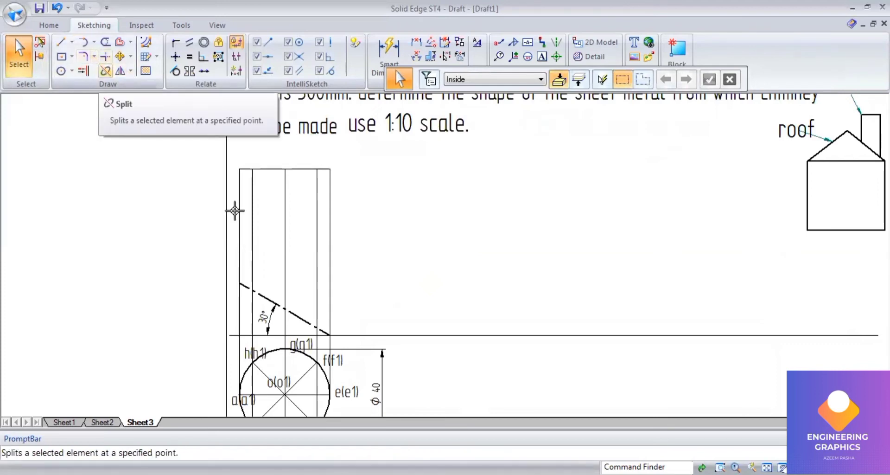
left_click(240, 232)
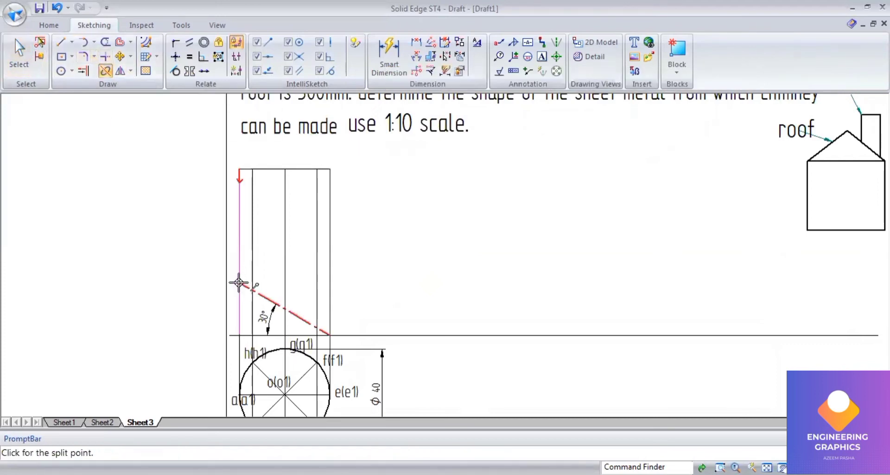
left_click(240, 284)
left_click(252, 288)
left_click(251, 288)
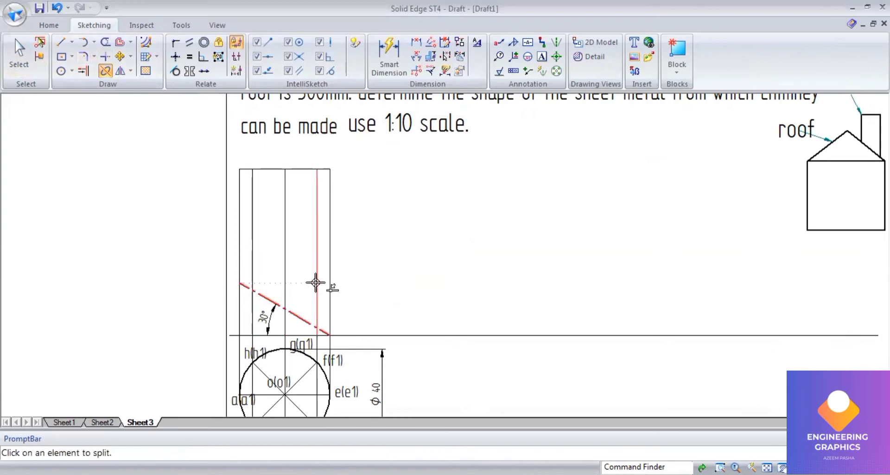
left_click(327, 308)
left_click(329, 302)
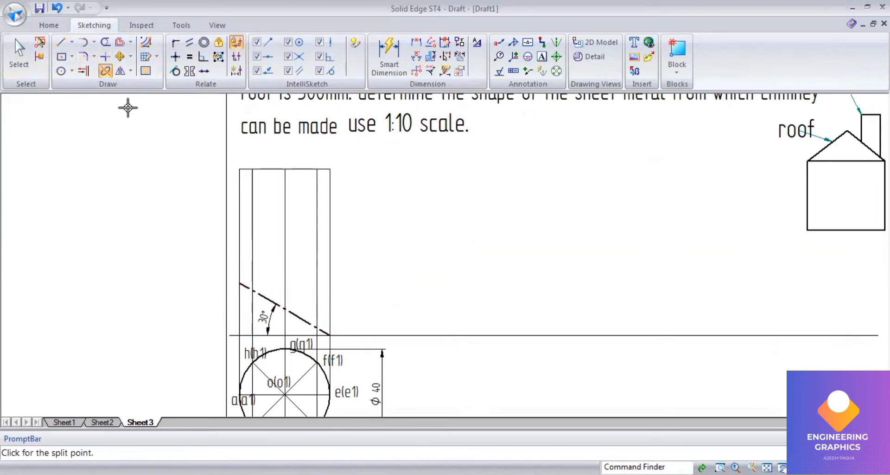
Give the five vertical line segments above the roof a heavier line weight
left_click(19, 53)
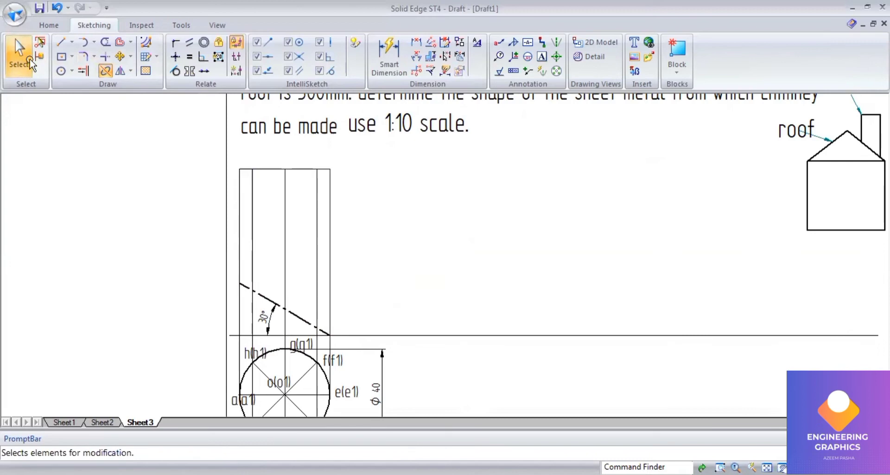
left_click(239, 182)
left_click(285, 200, "ctrl")
left_click(253, 204, "ctrl")
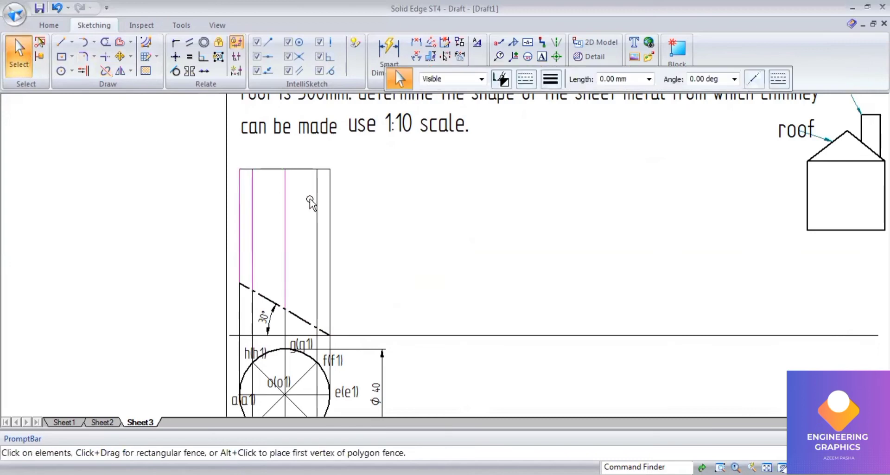
left_click(317, 209, "ctrl")
left_click(332, 223, "ctrl")
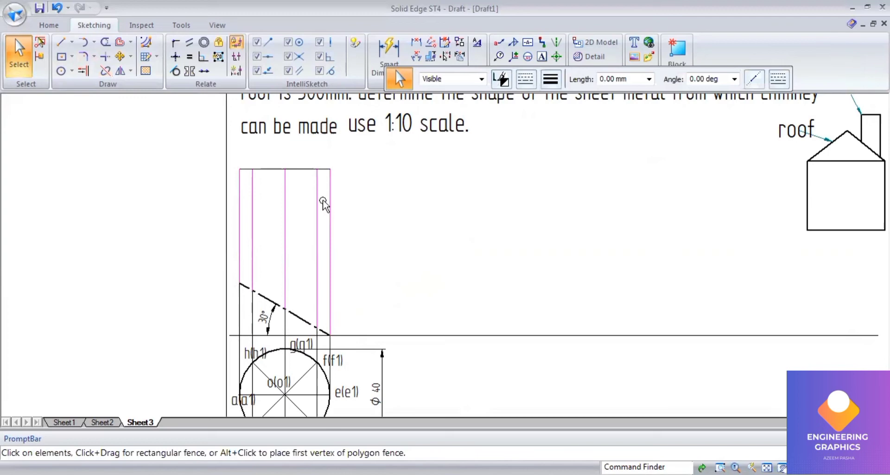
left_click(545, 83)
left_click(566, 129)
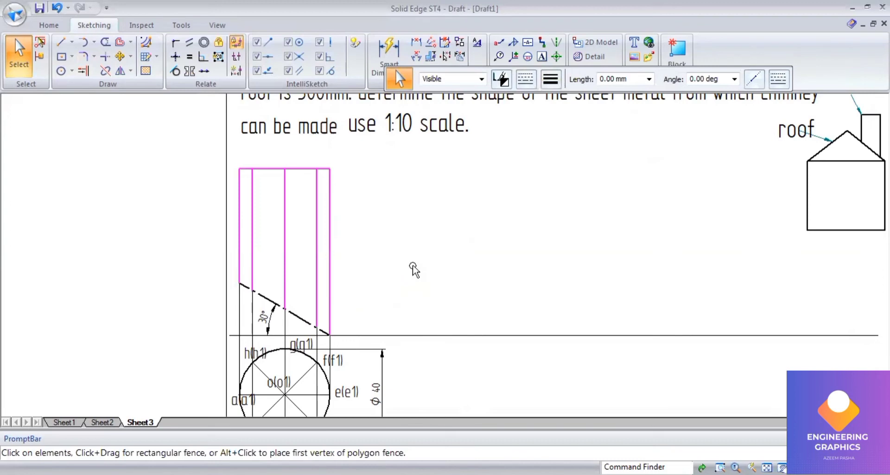
left_click(414, 269)
Number the generator points on the sloping roof cut 1 to 5
left_click(542, 56)
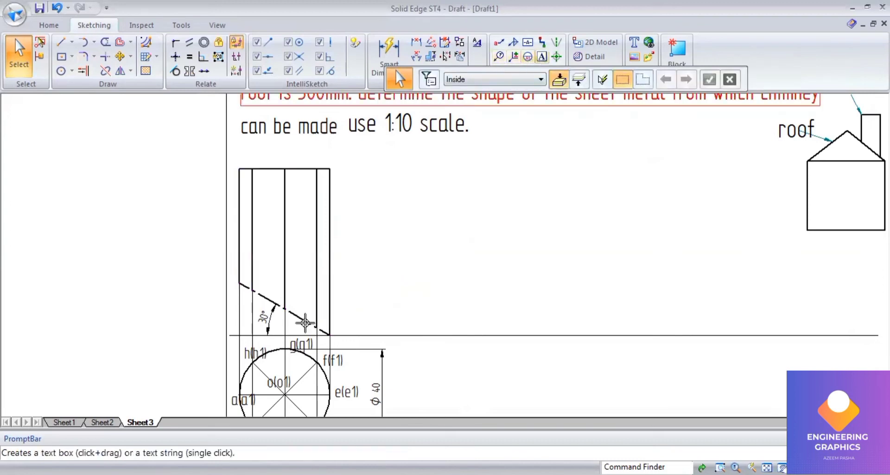
left_click(231, 257)
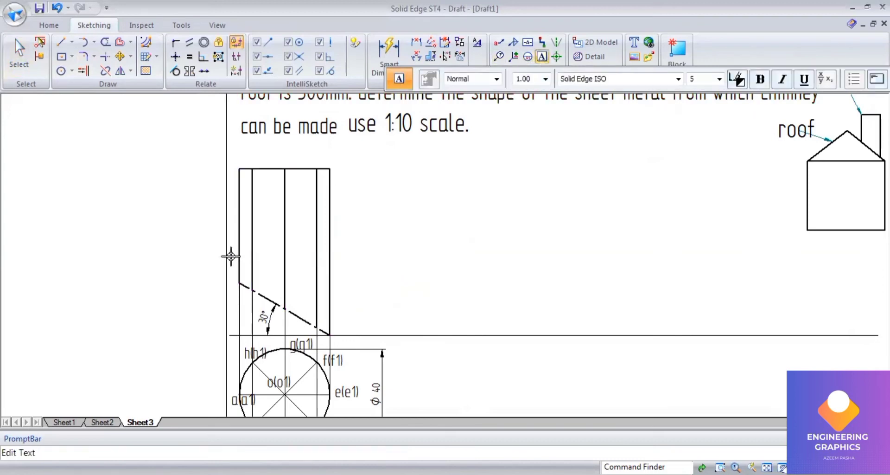
type("1")
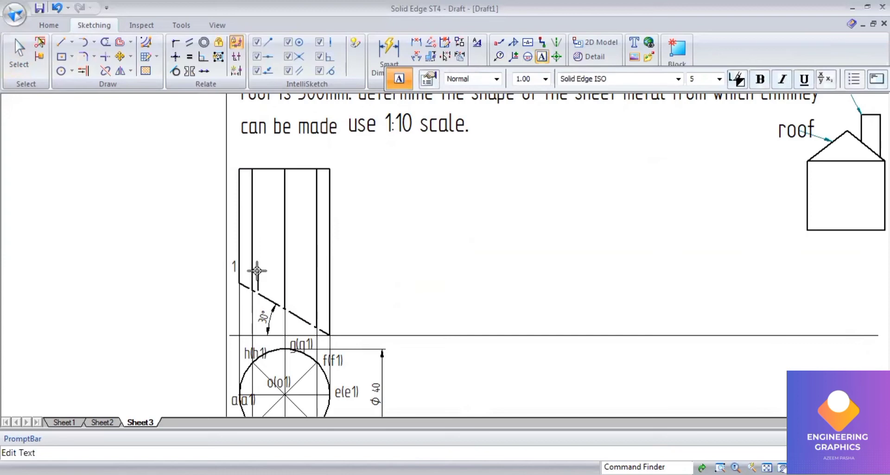
left_click(258, 272)
type("2")
left_click(287, 289)
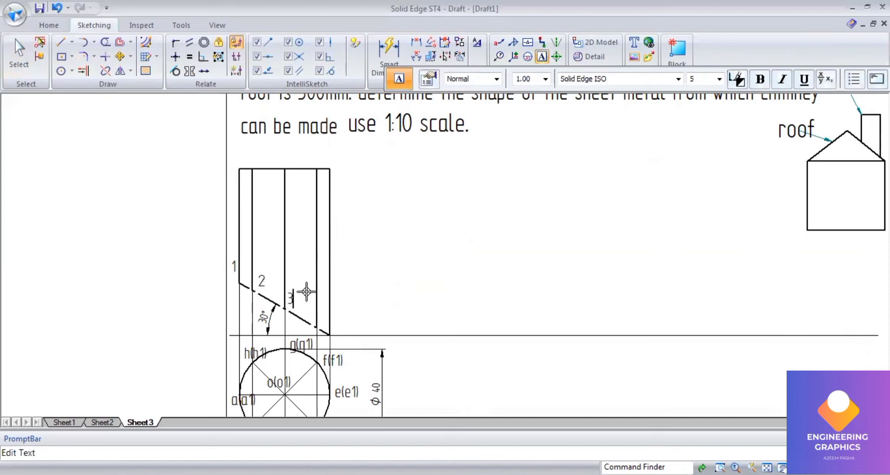
type("3")
left_click(307, 304)
type("4")
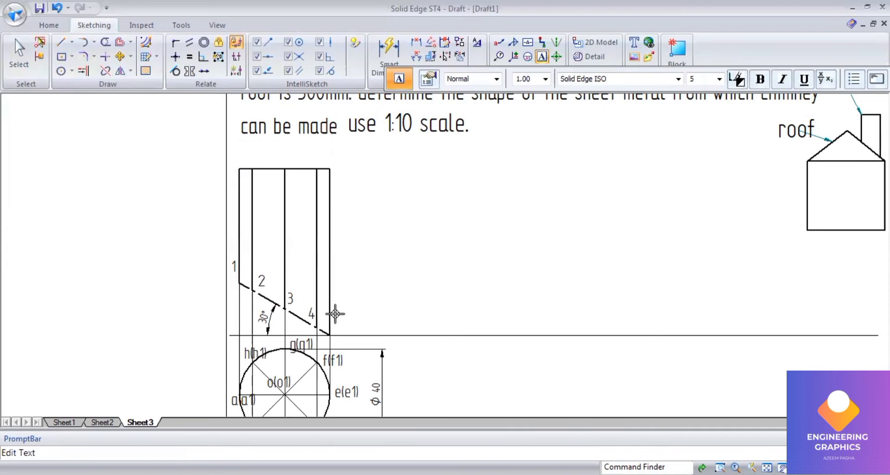
left_click(335, 313)
type("5")
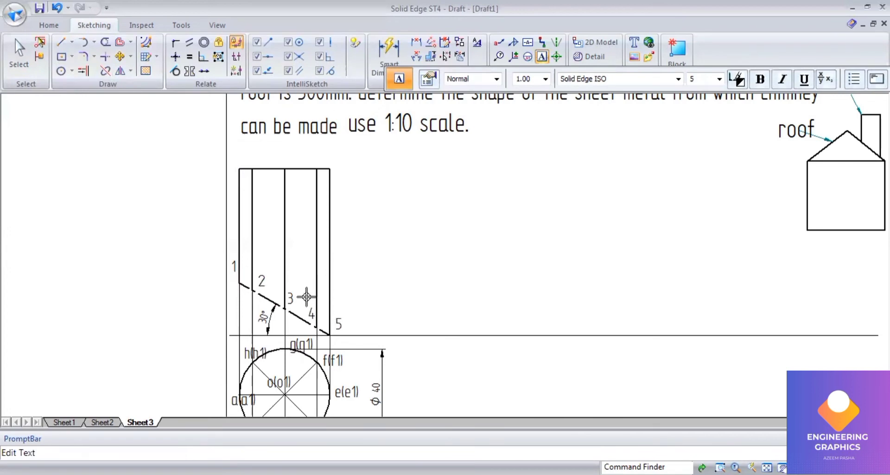
Add the remaining point labels 6 to 8 and fit the whole sheet in view
left_click(309, 284)
type("6")
type("7")
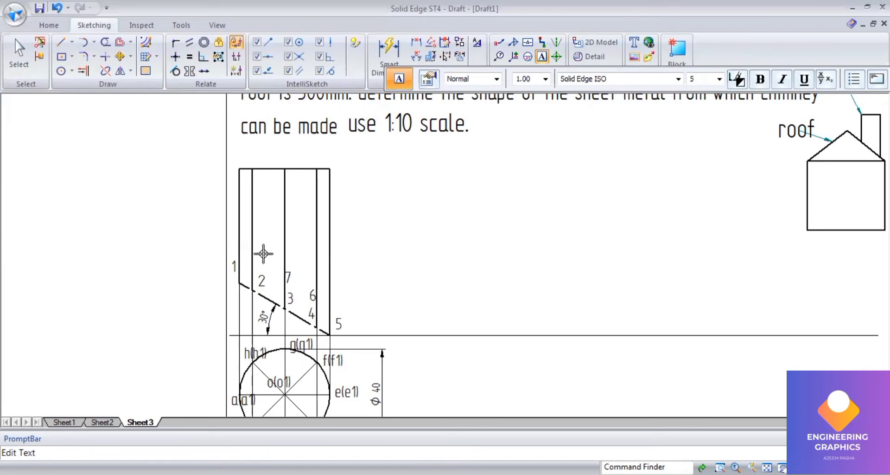
left_click(254, 253)
type("8")
left_click(766, 467)
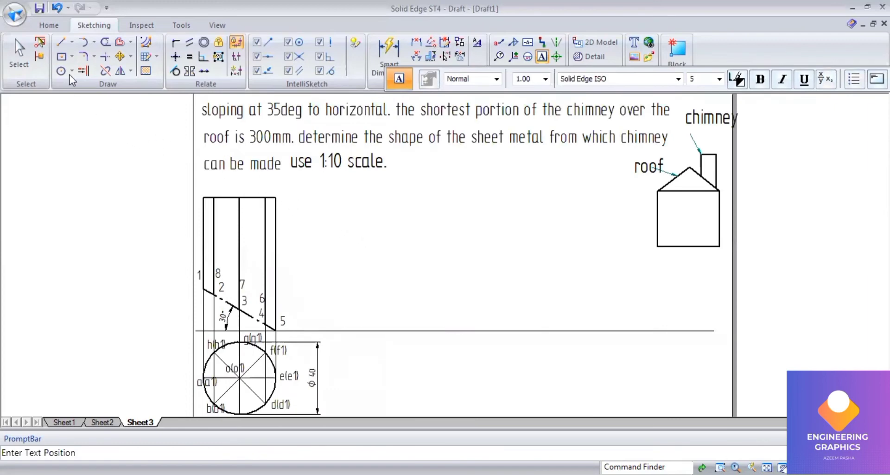
Draw a 0.50 mm line 30 mm straight up from point 1, then across to the right edge
left_click(63, 48)
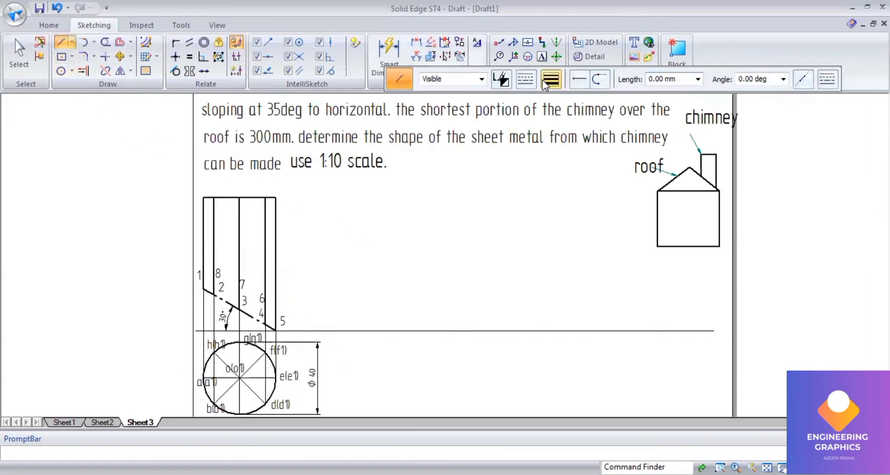
left_click(550, 78)
left_click(551, 131)
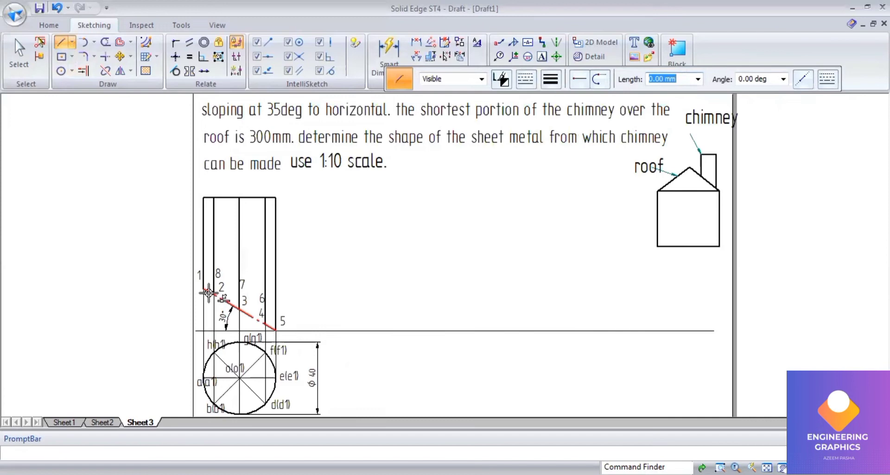
left_click(202, 288)
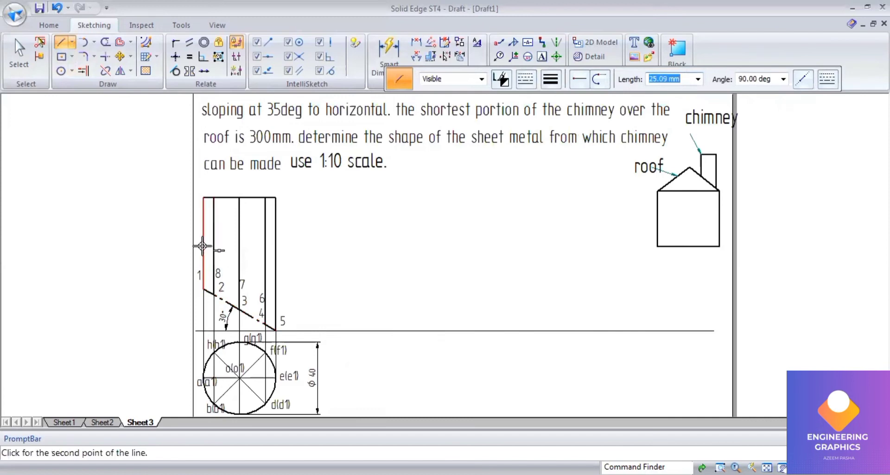
type("30")
key("Tab")
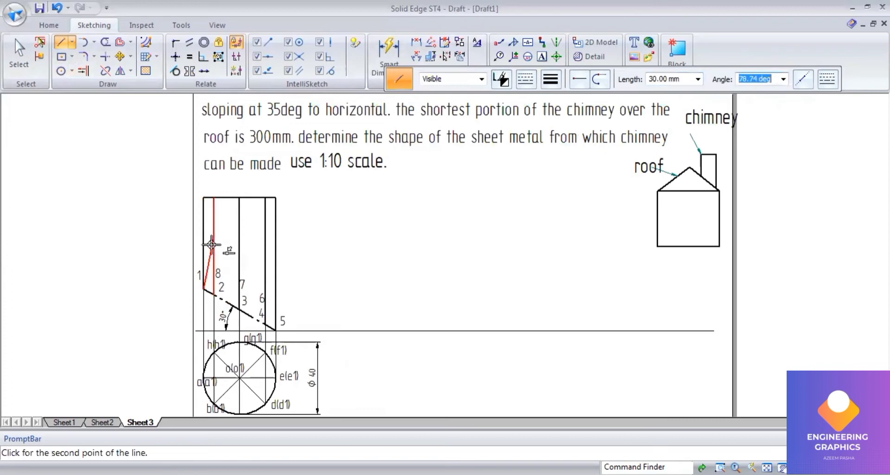
left_click(199, 237)
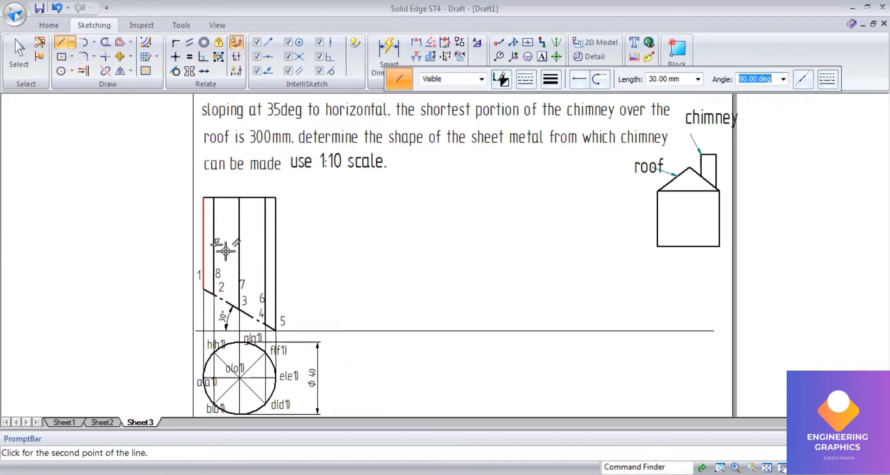
left_click(277, 236)
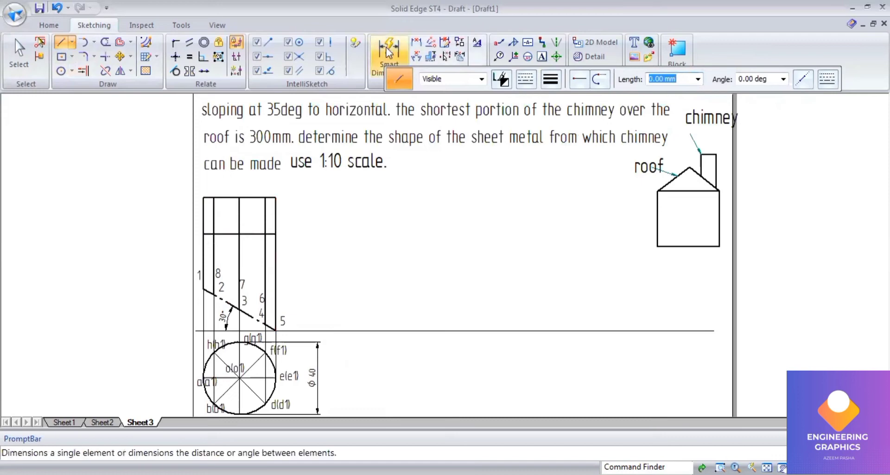
Add a 30 mm dimension for the new top edge's height on the left
left_click(203, 252)
left_click(185, 250)
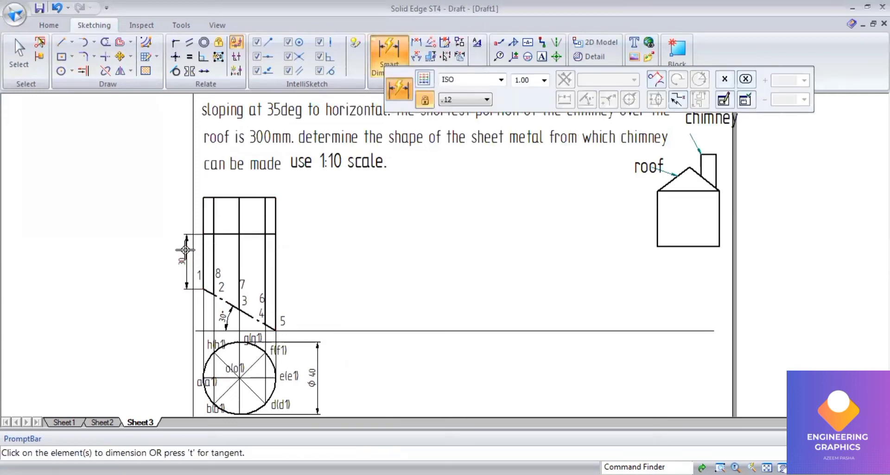
scroll(277, 214, "up", 1)
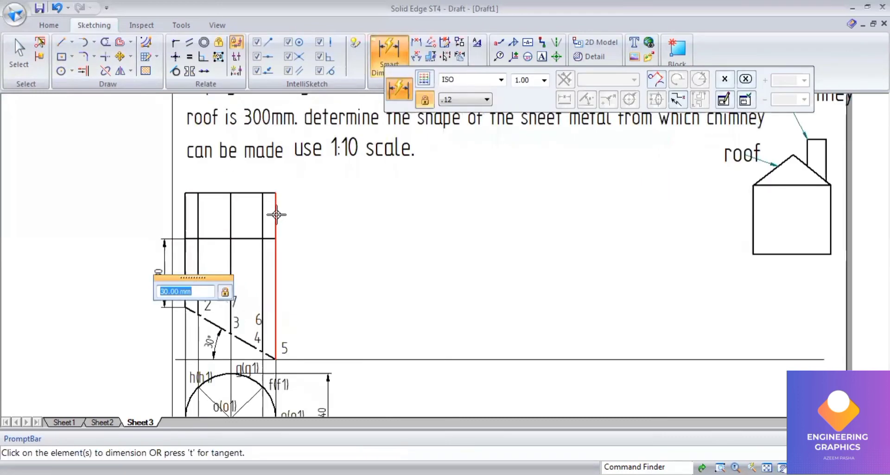
Trim the chimney verticals and the old top edge above the new 30 mm top line
left_click(106, 42)
left_click(185, 202)
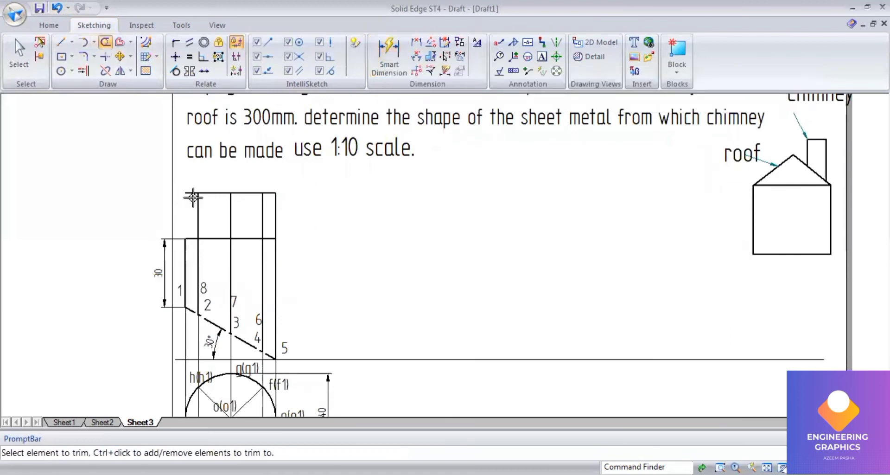
left_click(192, 192)
left_click(201, 204)
left_click(215, 193)
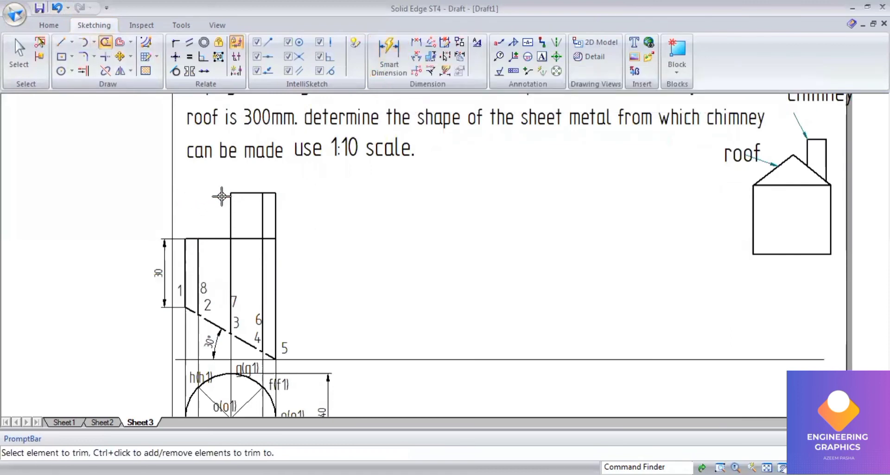
mouse_move(220, 195)
left_mouse_down()
mouse_move(232, 205)
mouse_move(244, 191)
mouse_move(263, 198)
left_mouse_up()
left_click(263, 199)
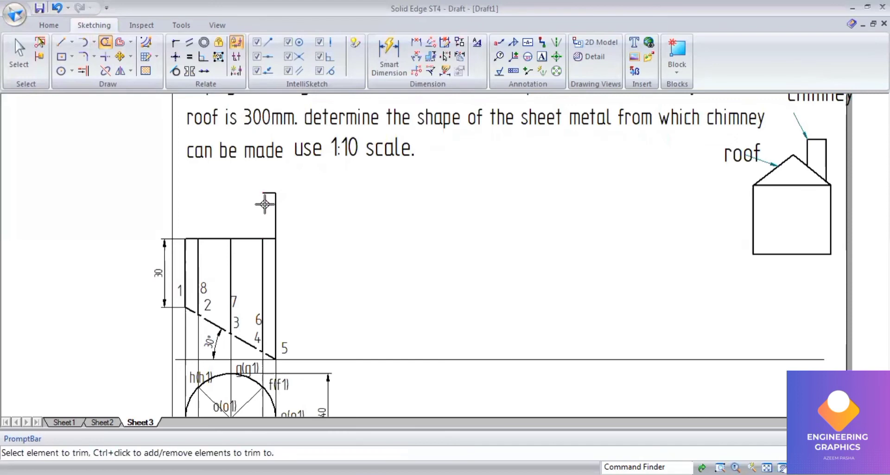
left_click(276, 211)
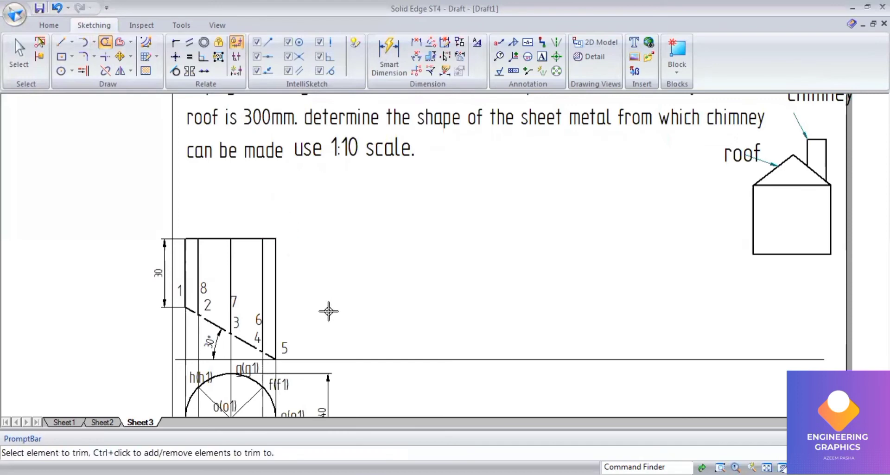
Fit the view to show the whole sheet and drawing
scroll(327, 308, "up", 2)
scroll(329, 307, "down", 1)
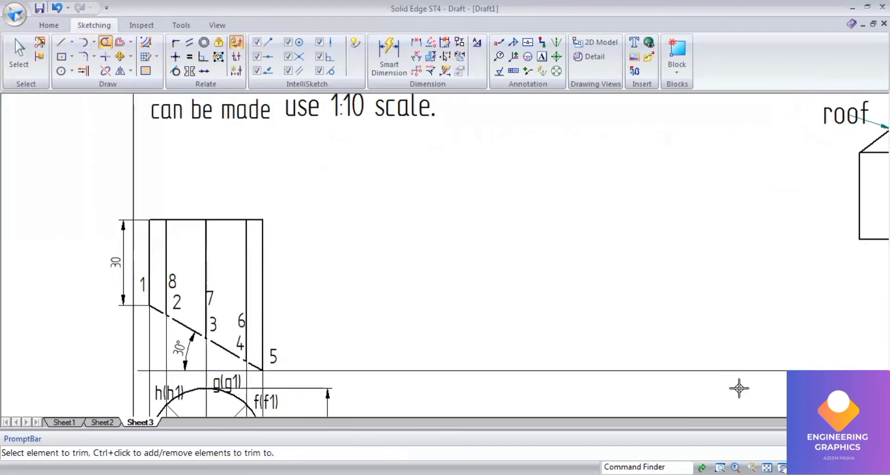
left_click(767, 467)
scroll(492, 264, "up", 1)
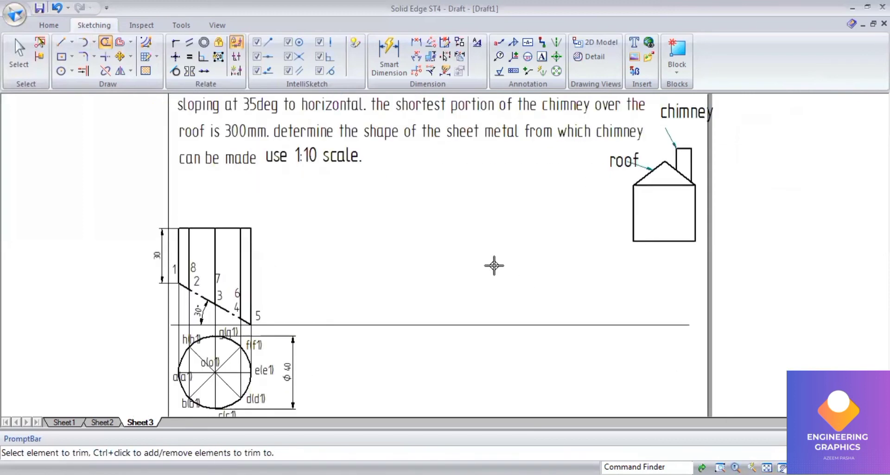
left_click(61, 41)
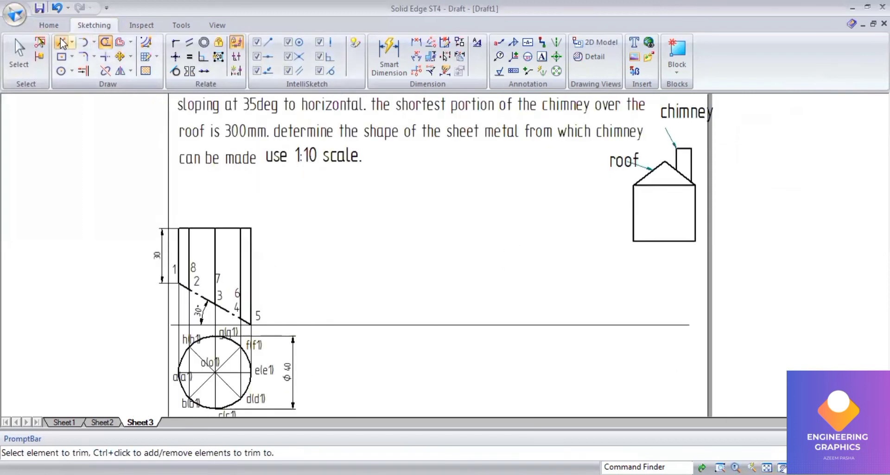
In 0.13 mm width, run a horizontal far right from the chimney's top-right corner and drop a vertical to the base line
left_click(526, 79)
left_click(533, 94)
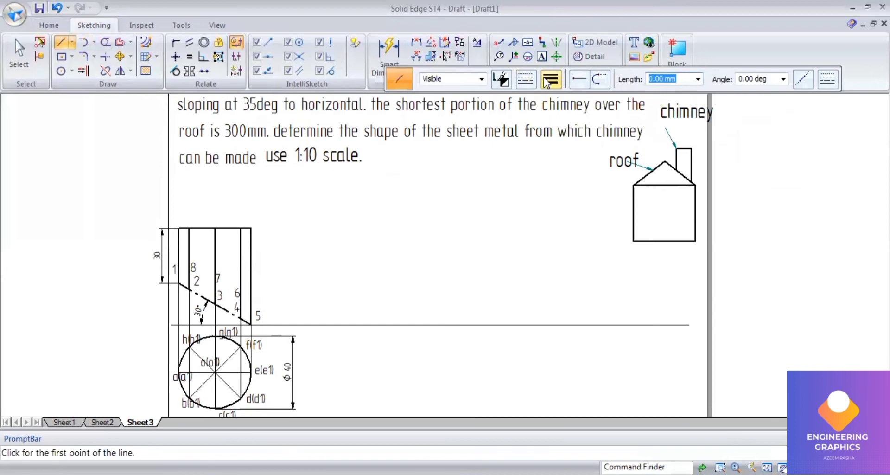
left_click(550, 79)
left_click(555, 97)
left_click(251, 227)
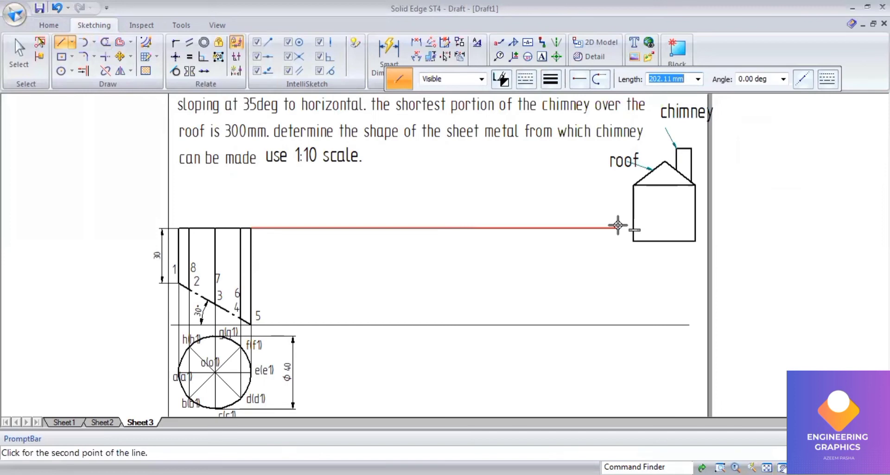
left_click(618, 225)
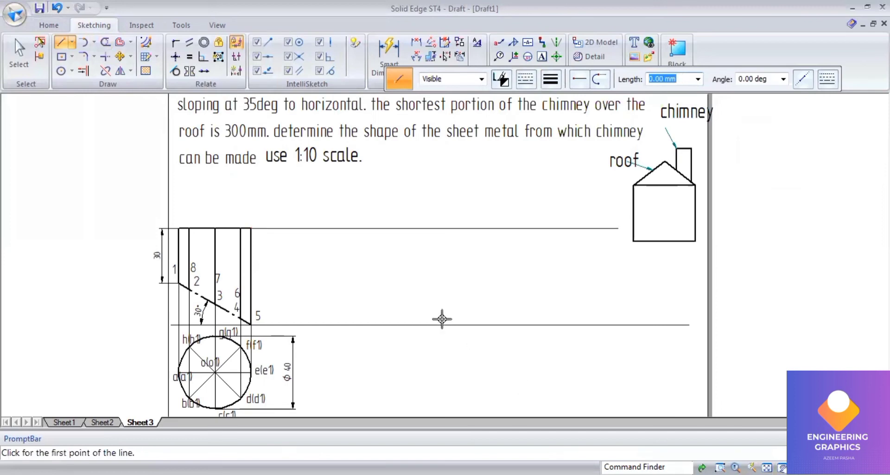
left_click(322, 227)
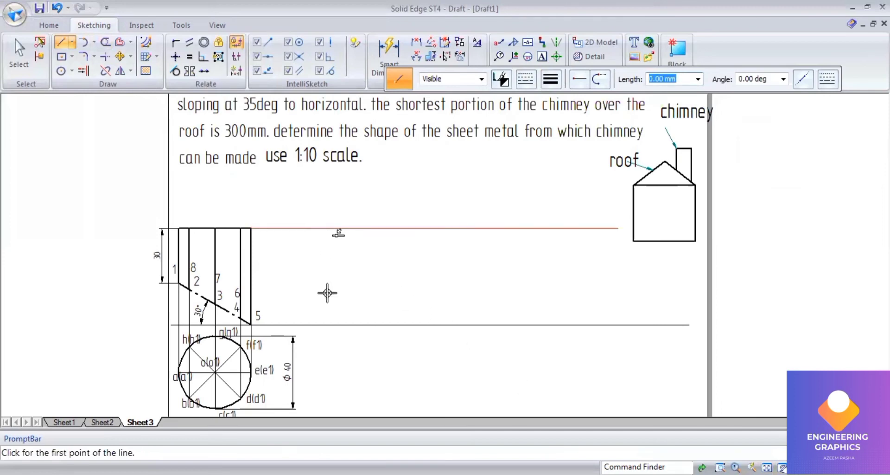
left_click(321, 324)
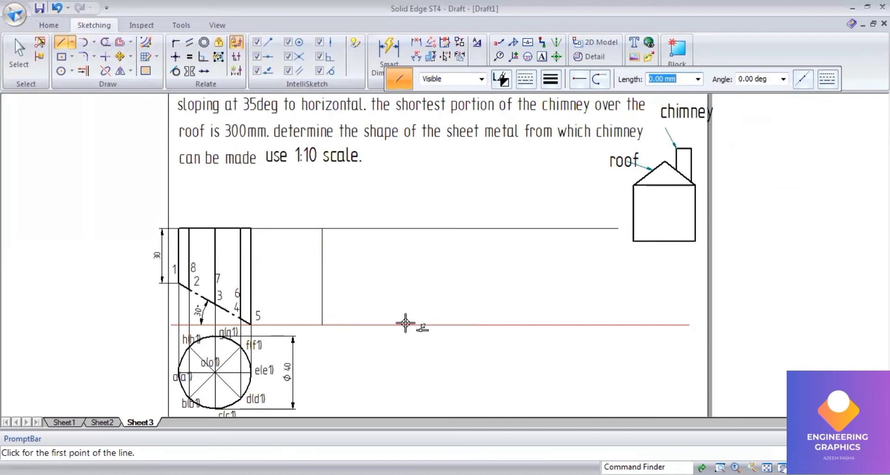
Offset the development's left vertical line 125.6 mm to the right
left_click(121, 44)
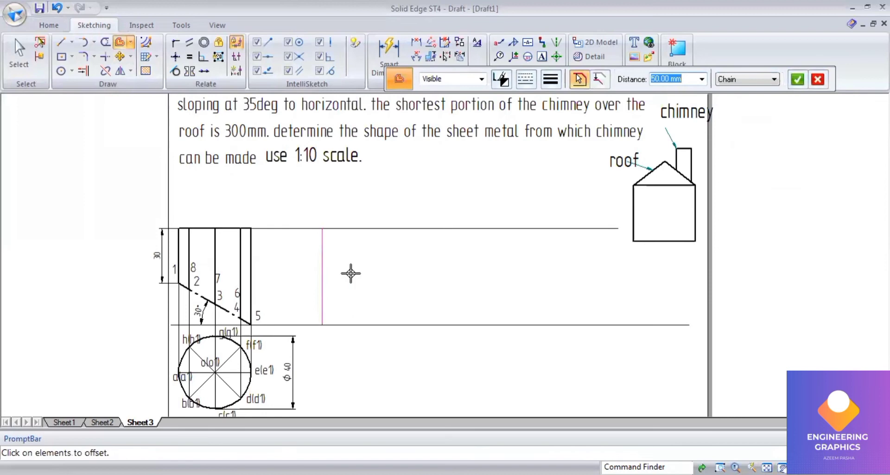
type("125.6")
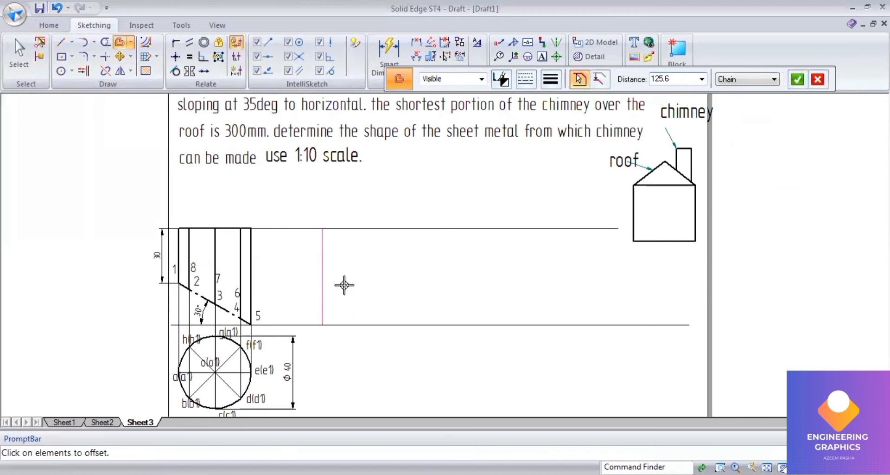
key("Return")
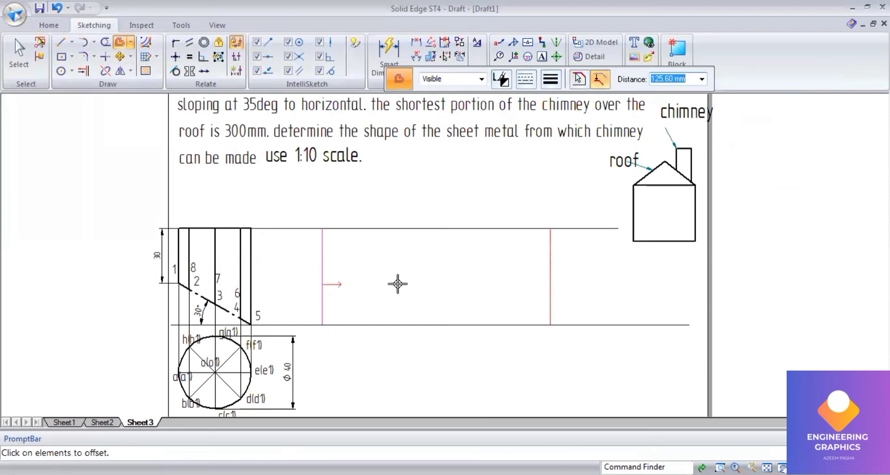
left_click(427, 364)
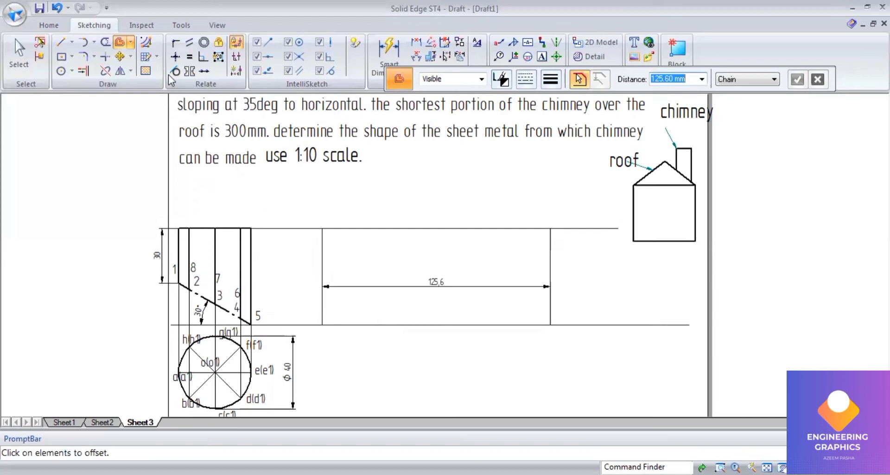
Change the offset distance to 15.7 mm and add the division lines across the 125.6 rectangle
type("50")
key("Return")
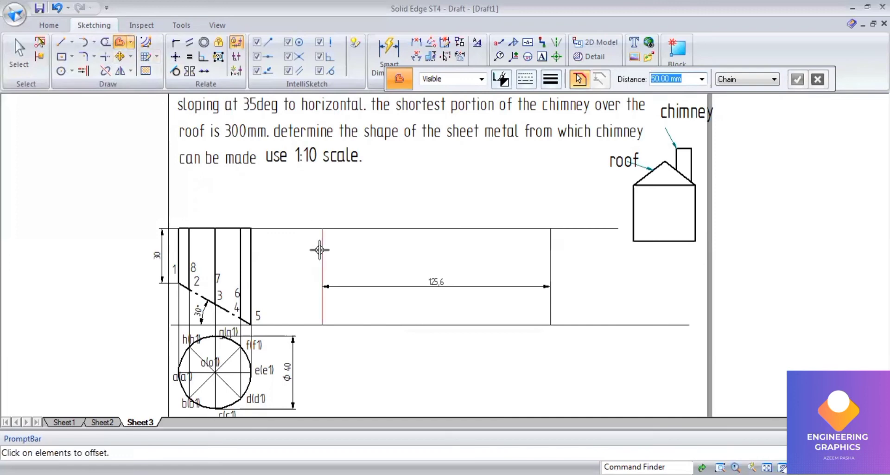
type("1")
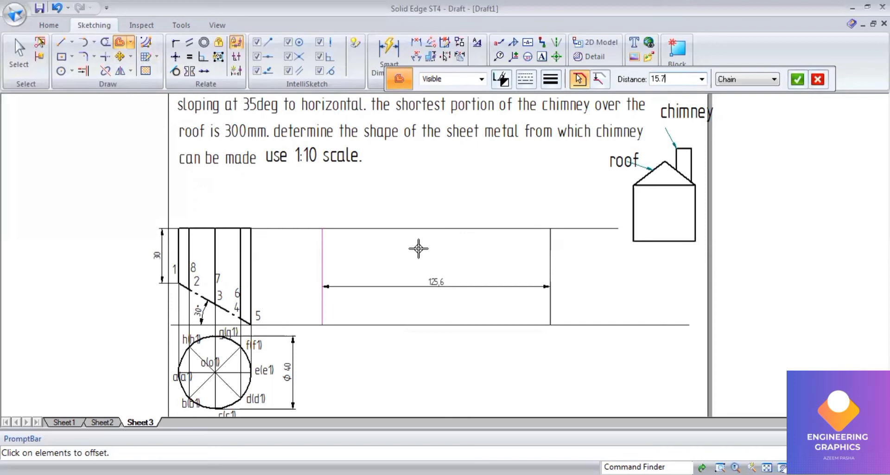
key("Return")
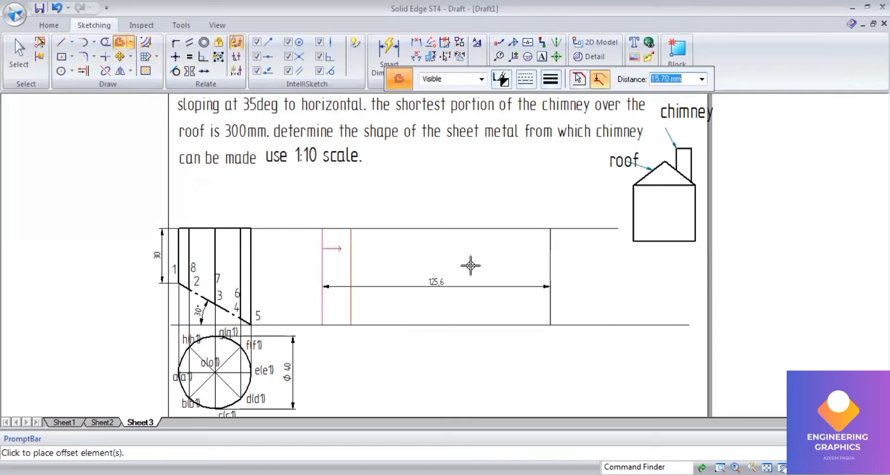
left_click(502, 273)
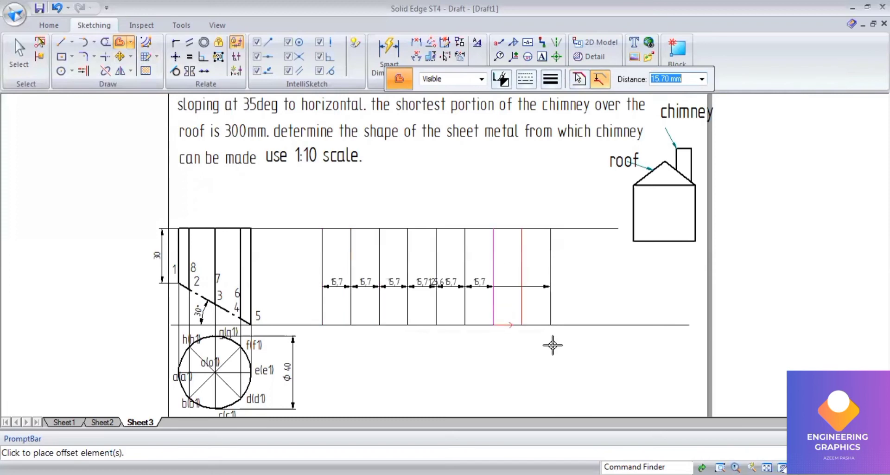
left_click(491, 255)
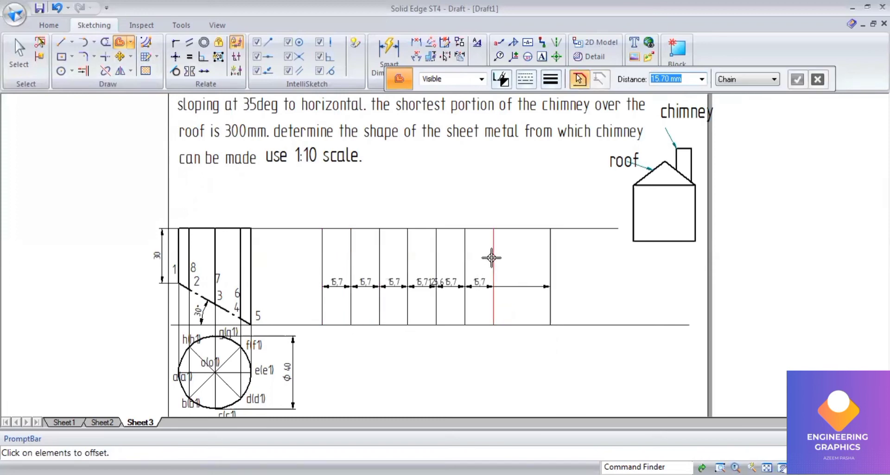
right_click(529, 265)
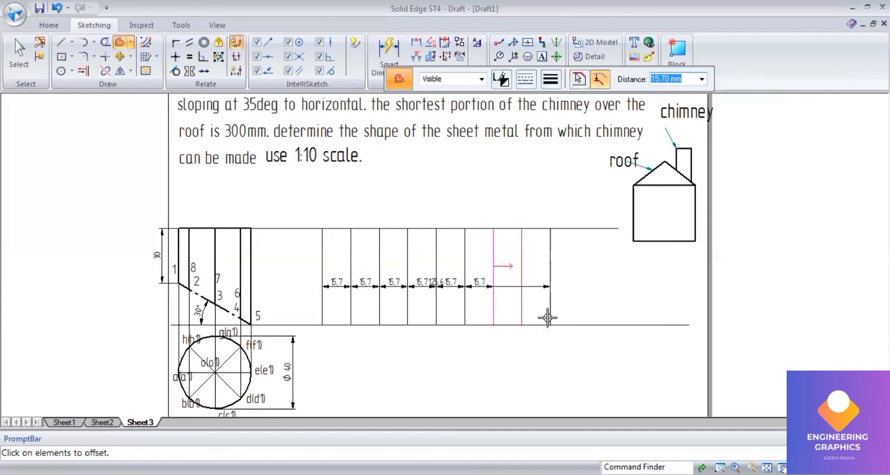
left_click(550, 332)
scroll(420, 333, "up", 1)
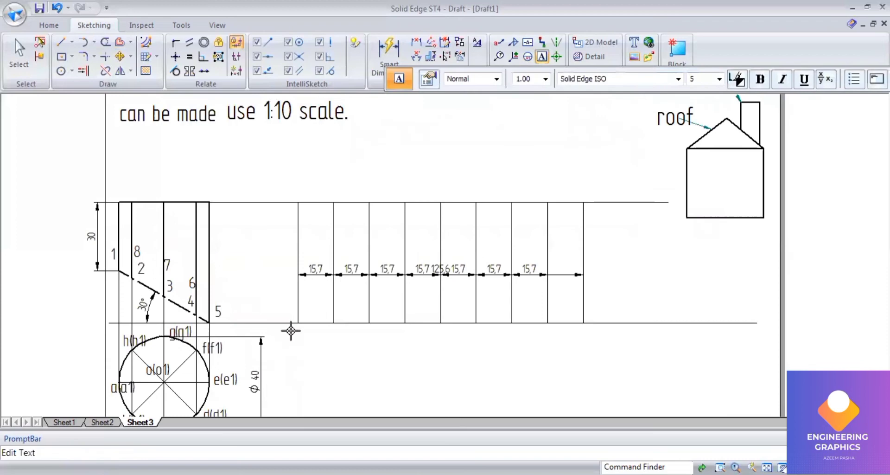
Place text labels B, C, D, E, F, G and H under the successive division lines
left_click(332, 329)
type("B")
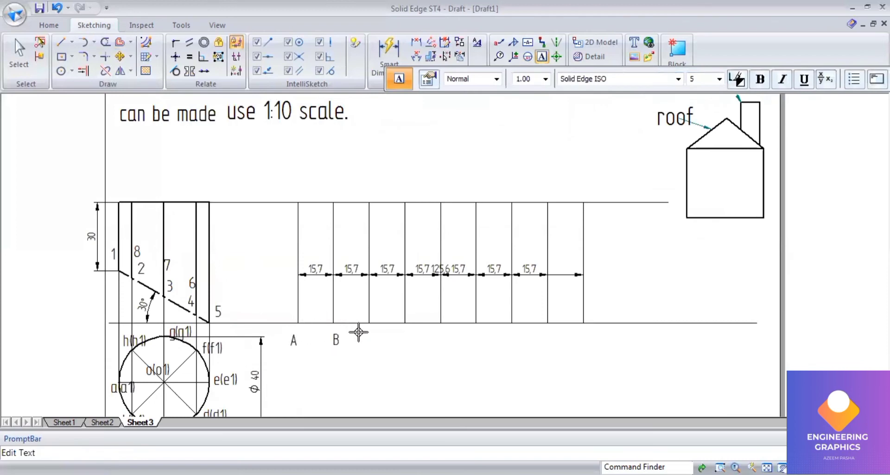
left_click(366, 329)
type("C")
left_click(402, 329)
type("D")
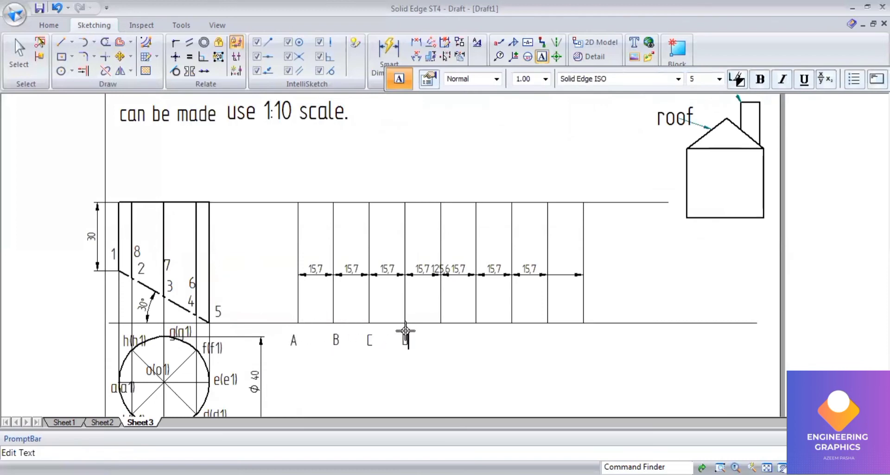
left_click(441, 330)
type("E")
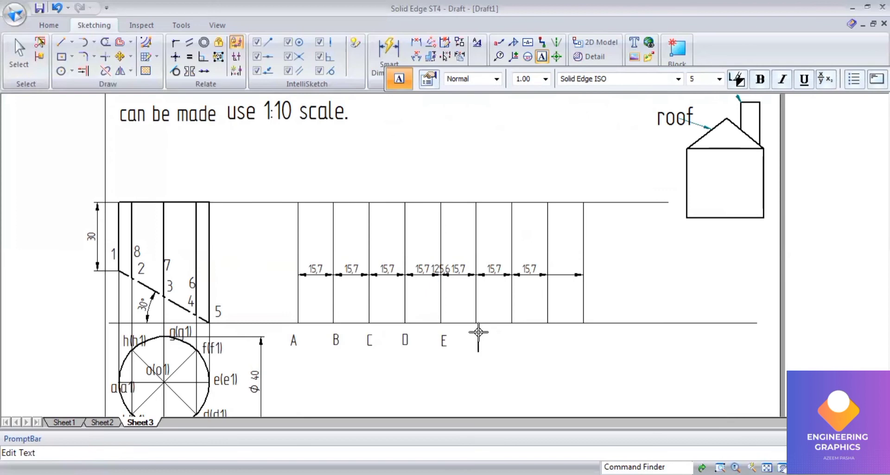
left_click(478, 332)
type("F ")
type("G")
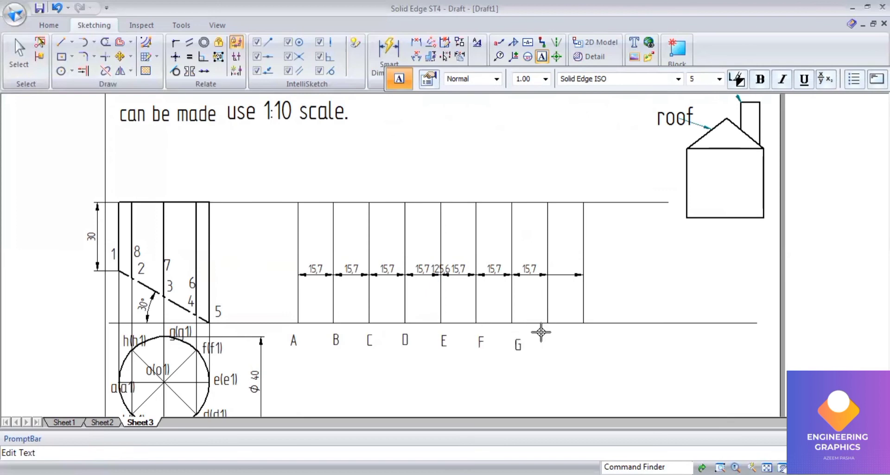
left_click(553, 332)
type("H A")
Draw a horizontal projector from point 1 across the development and label it 1
left_click(60, 42)
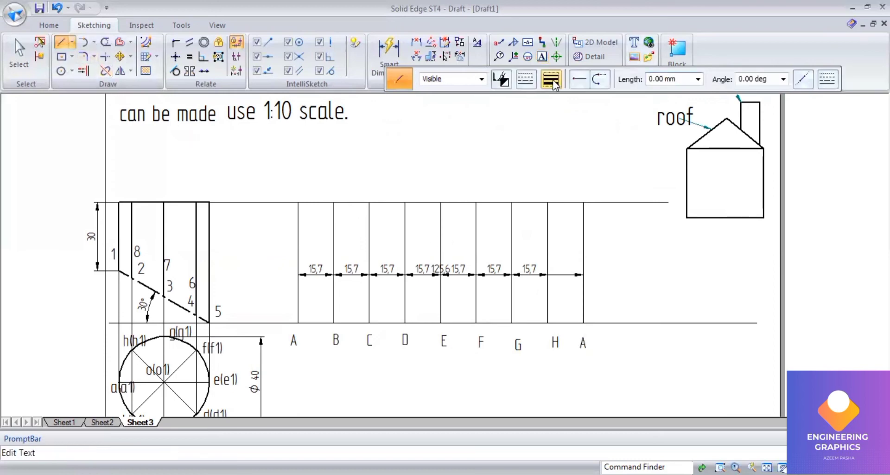
left_click(550, 79)
left_click(116, 251)
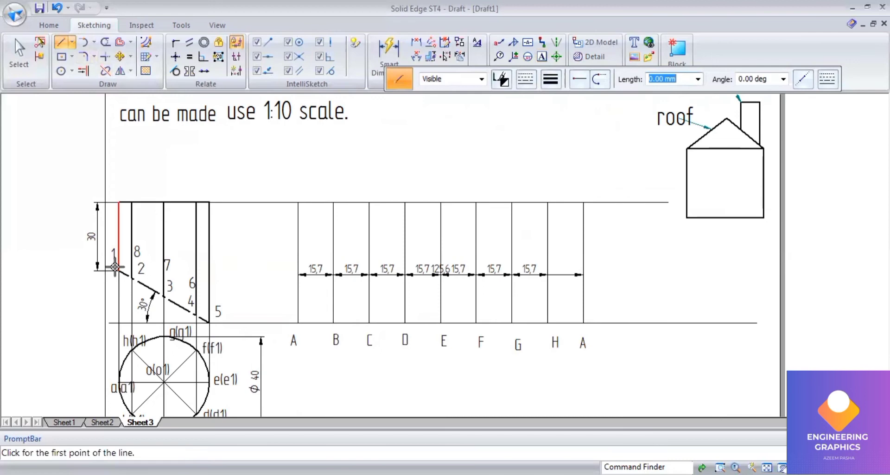
left_click(117, 270)
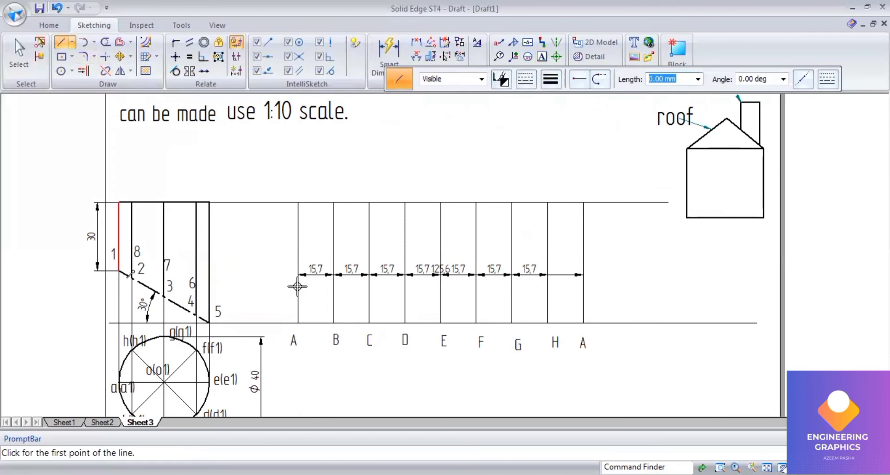
left_click(583, 271)
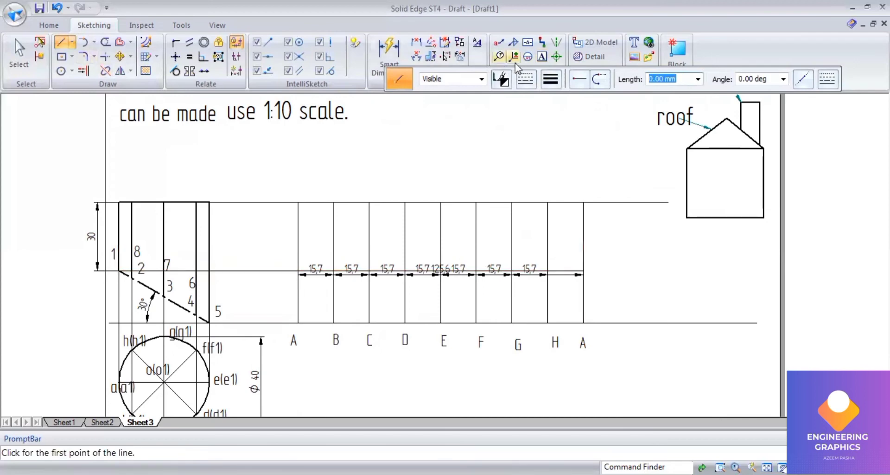
left_click(282, 253)
type("1")
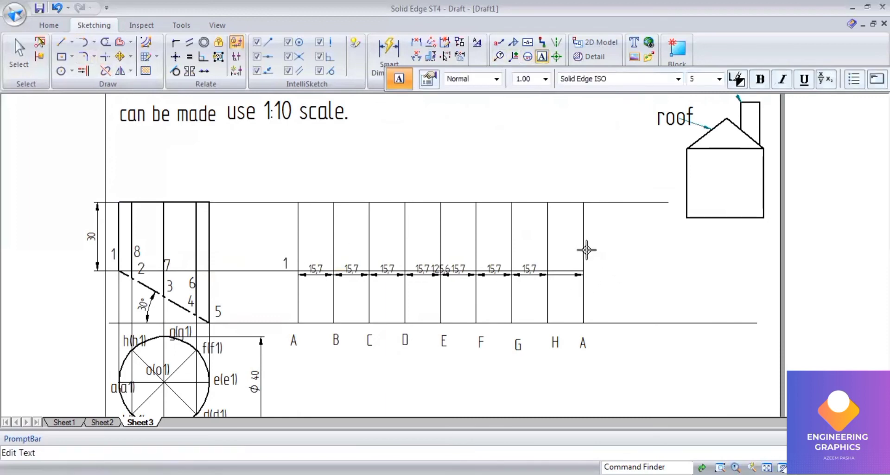
type(":1")
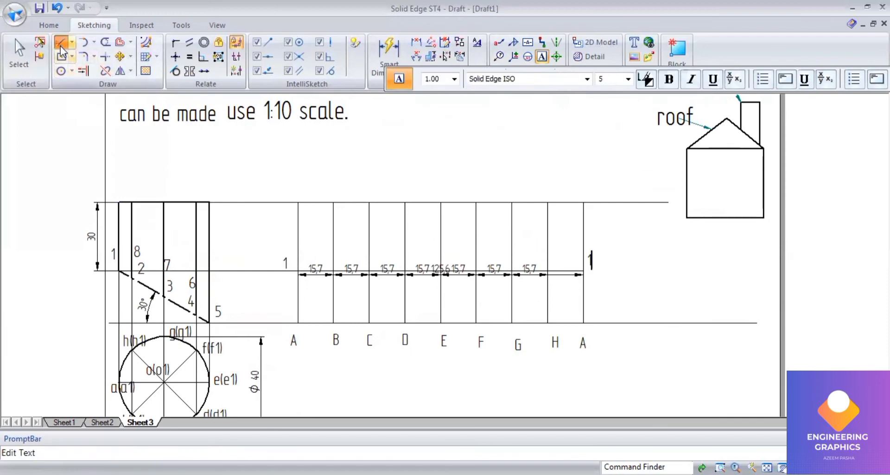
Draw the point 2 projector to line H and label points 2 and 8
left_click(131, 276)
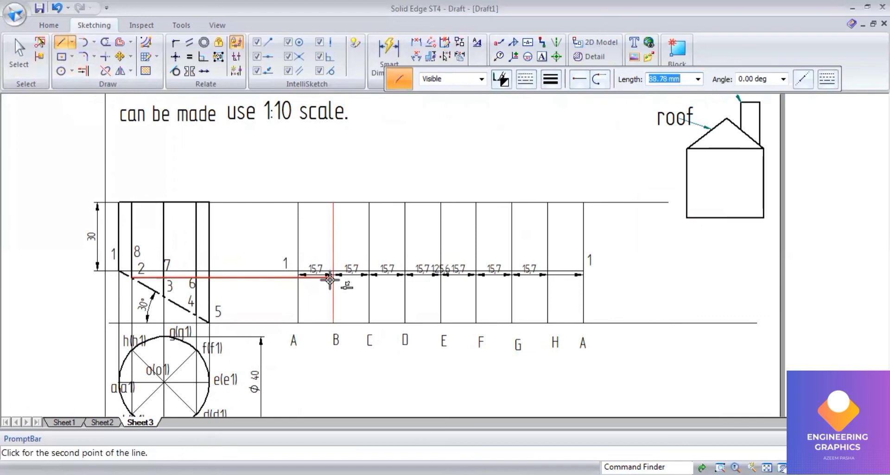
left_click(549, 274)
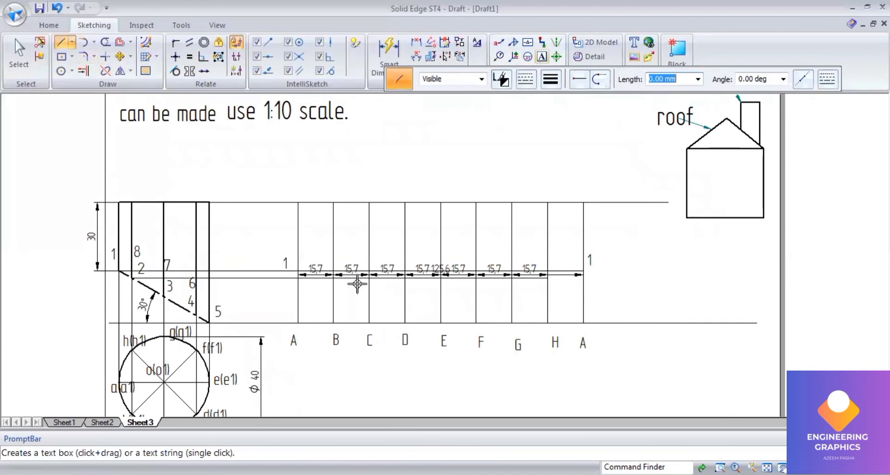
left_click(324, 278)
type("2")
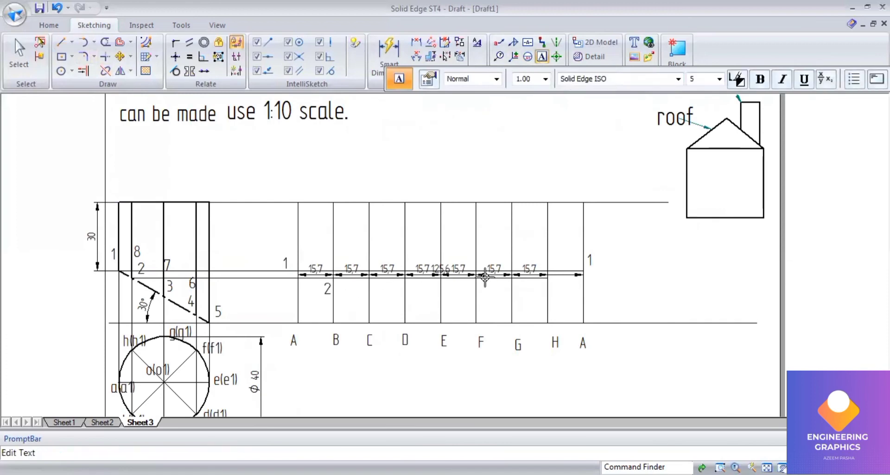
left_click(557, 278)
Finish label 8, then draw the point 3 projector to lines C and G, labelled 3 and 7
type("8")
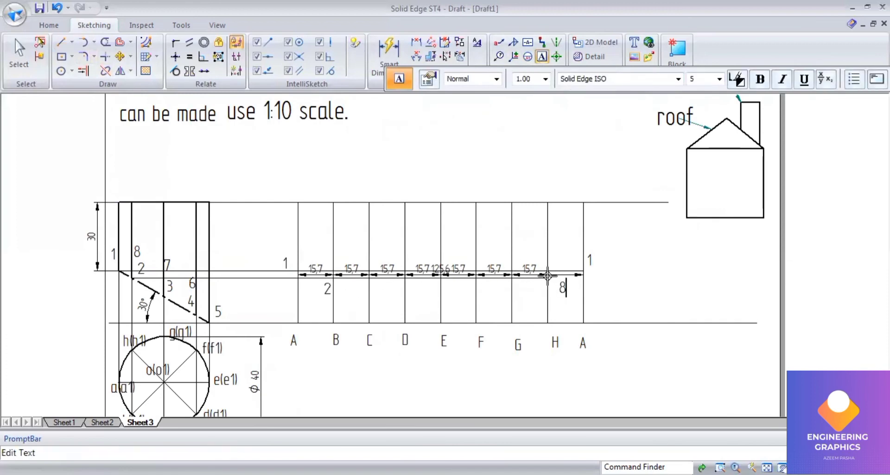
left_click(65, 44)
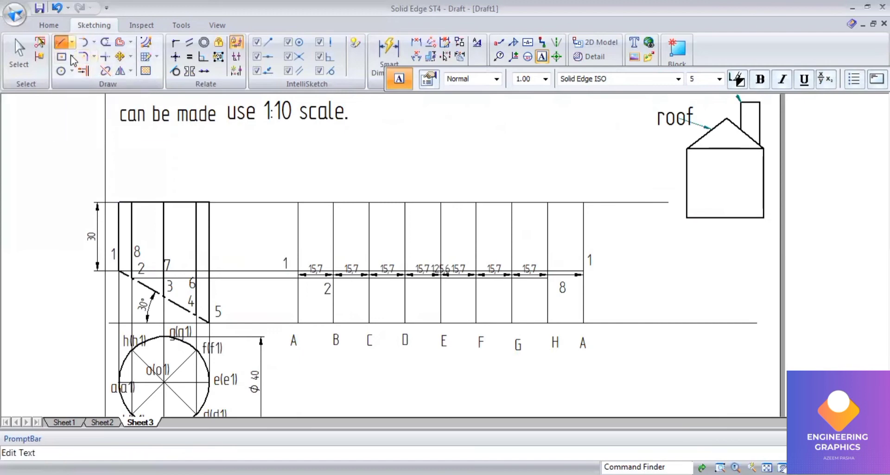
left_click(163, 291)
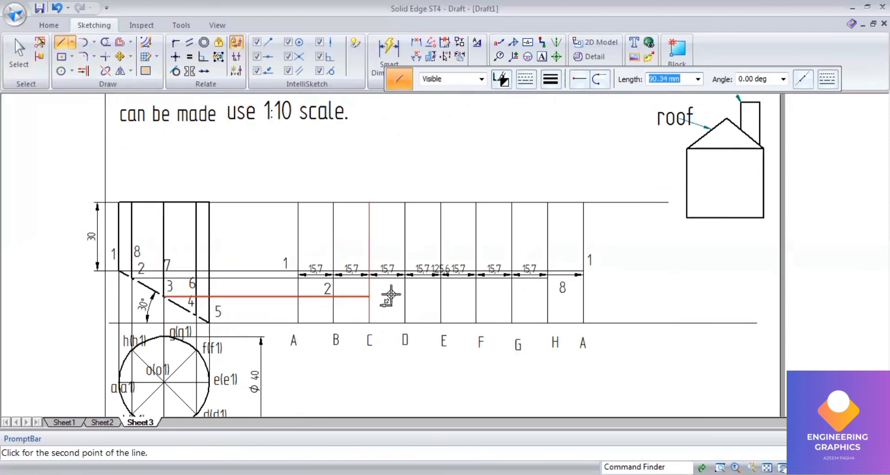
left_click(369, 296)
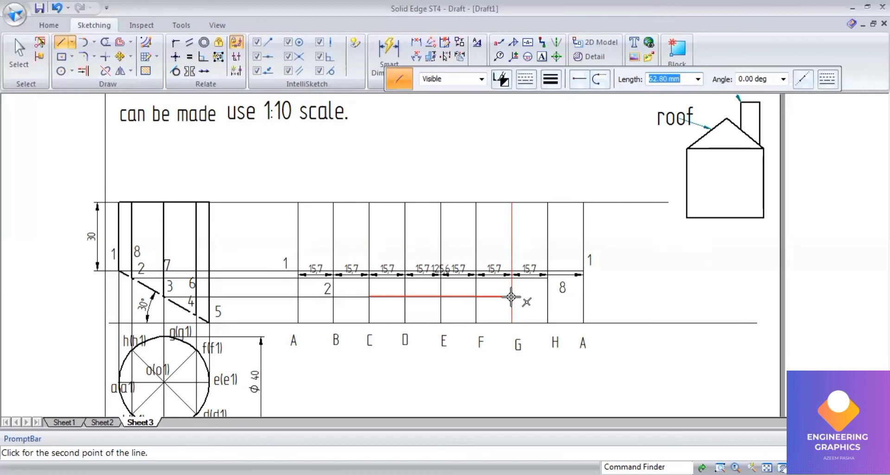
left_click(511, 296)
key("Escape")
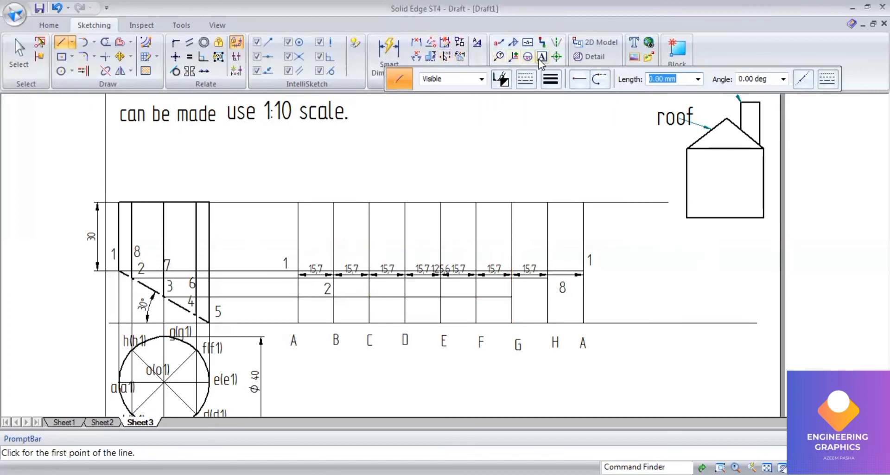
left_click(370, 295)
type("3")
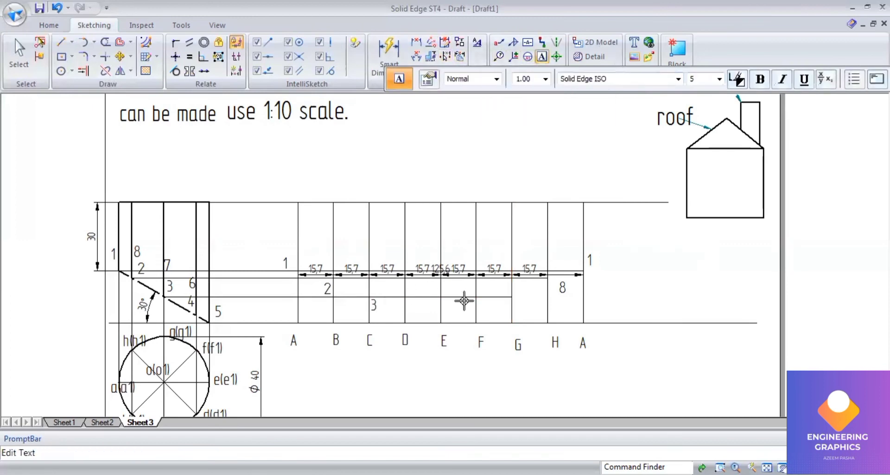
left_click(516, 292)
type("7")
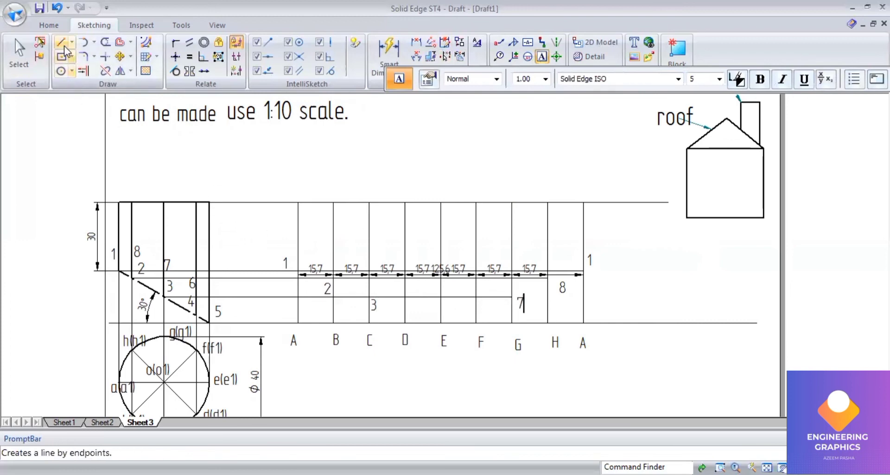
type("l")
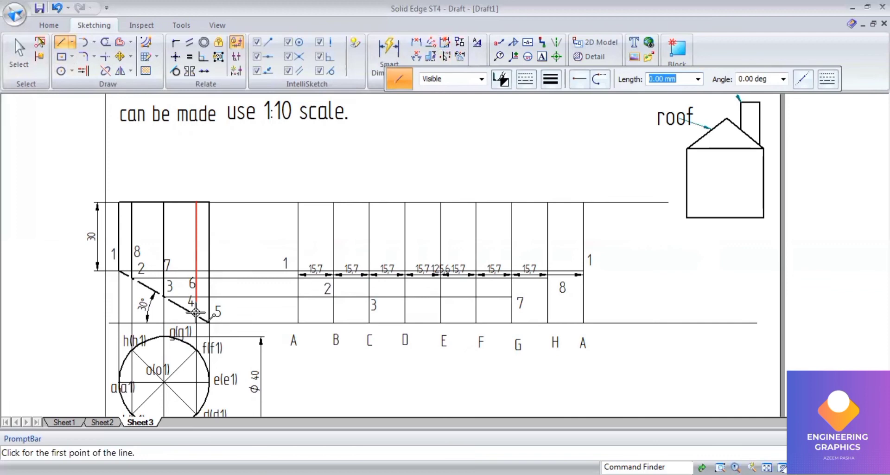
Draw the point 5 projector across D to generator F and label points 4, 6 and 5
left_click(196, 313)
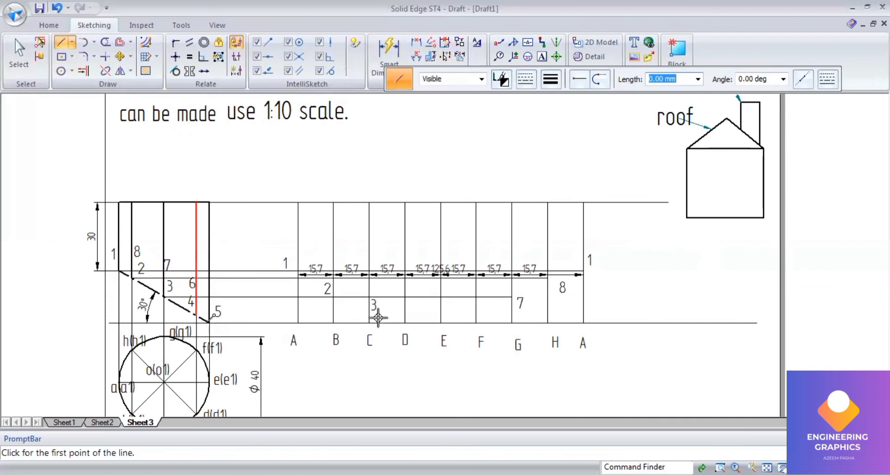
left_click(401, 314)
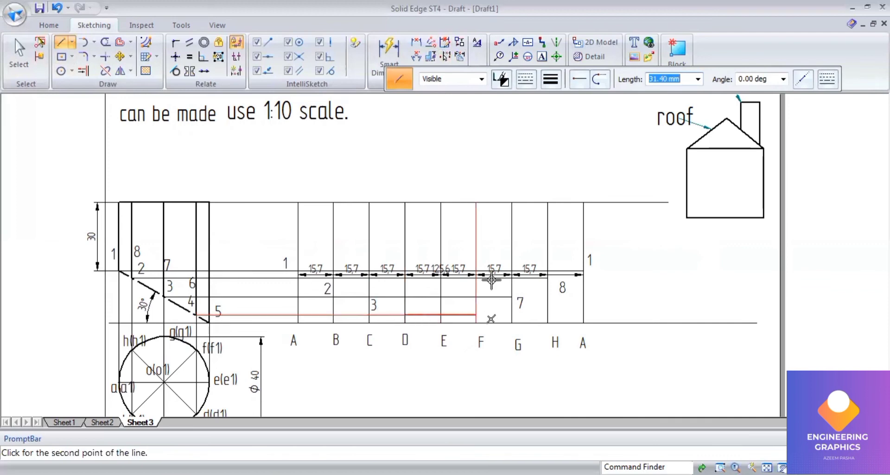
left_click(474, 314)
left_click(393, 301)
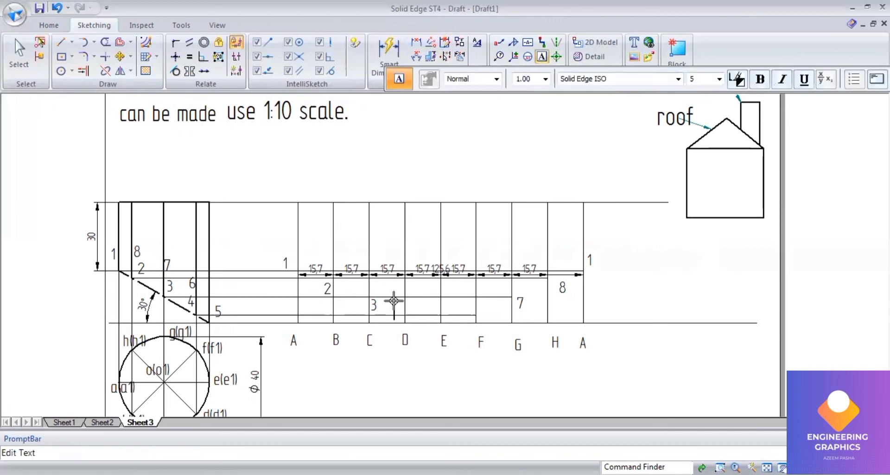
type("4")
left_click(477, 305)
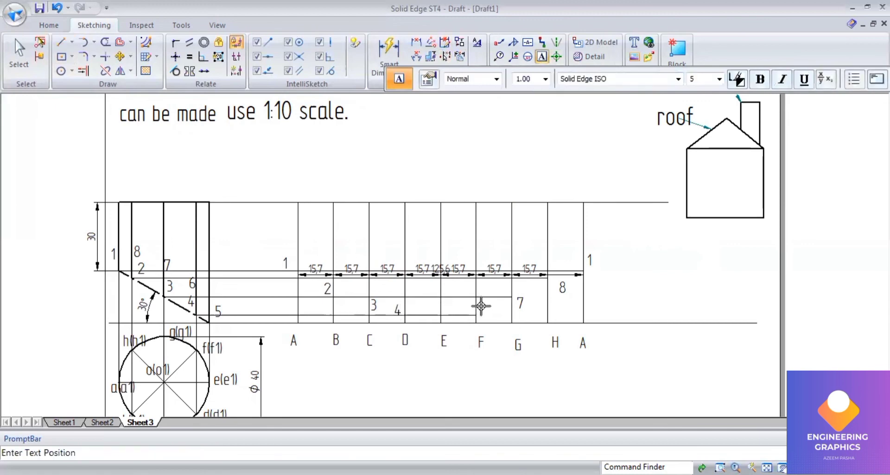
left_click(482, 305)
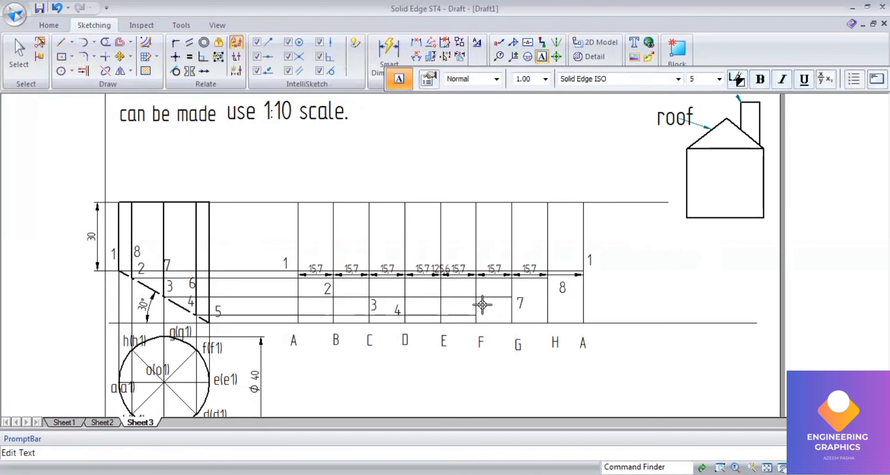
type("6")
left_click(458, 316)
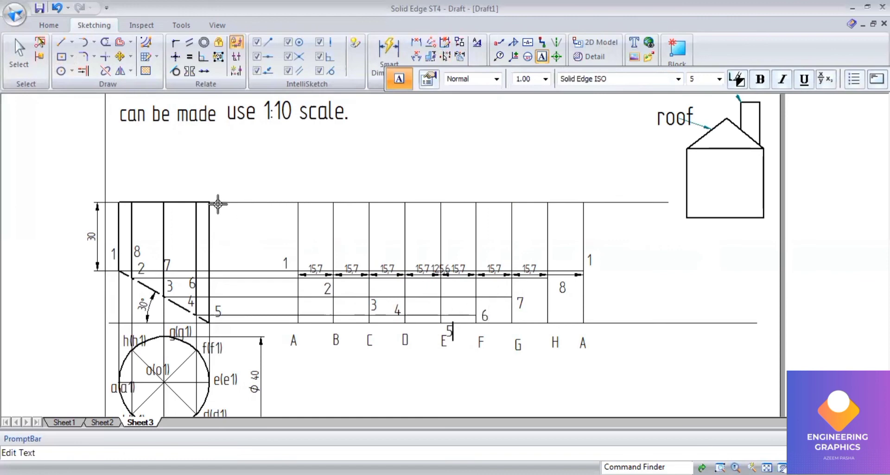
Select the Curve tool from the Line variants with a 0.50 mm line width
left_click(93, 43)
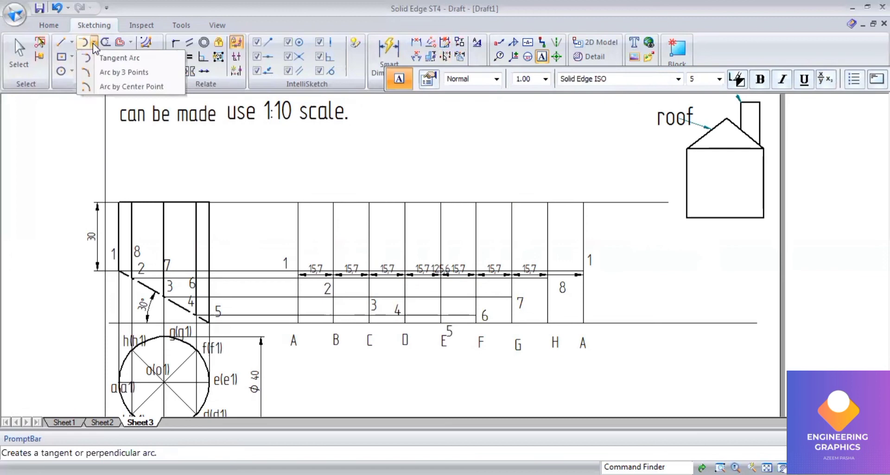
left_click(72, 43)
left_click(71, 43)
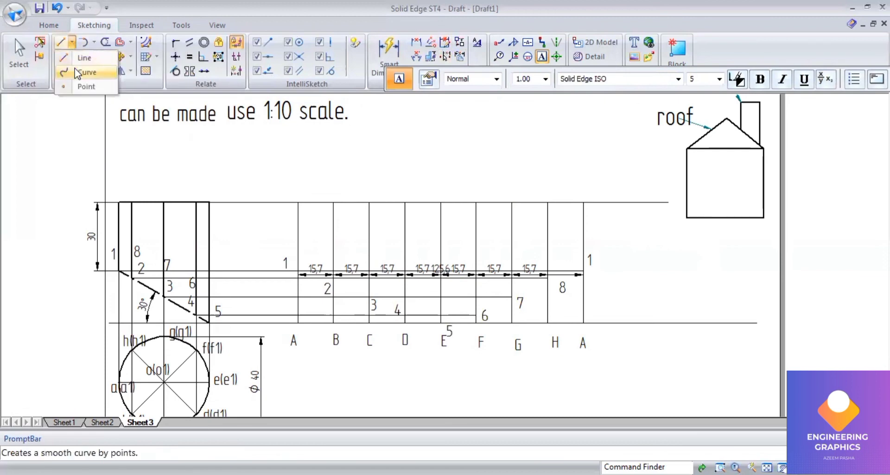
key("Escape")
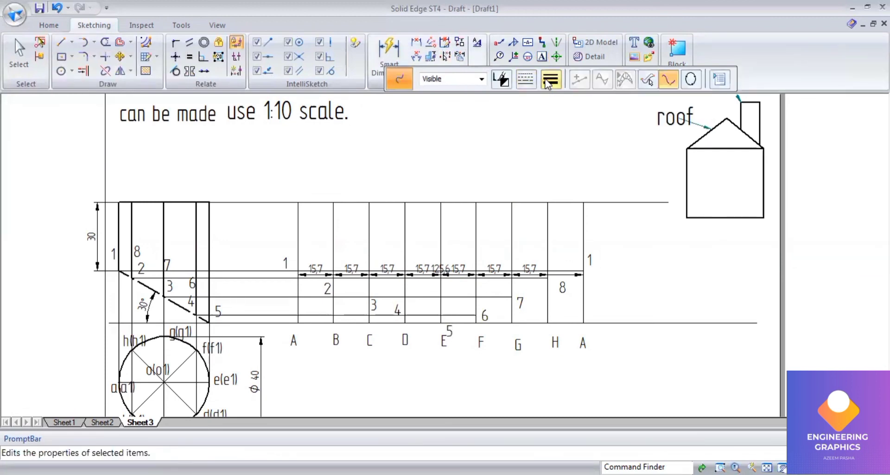
left_click(550, 79)
left_click(558, 130)
scroll(368, 398, "up", 3)
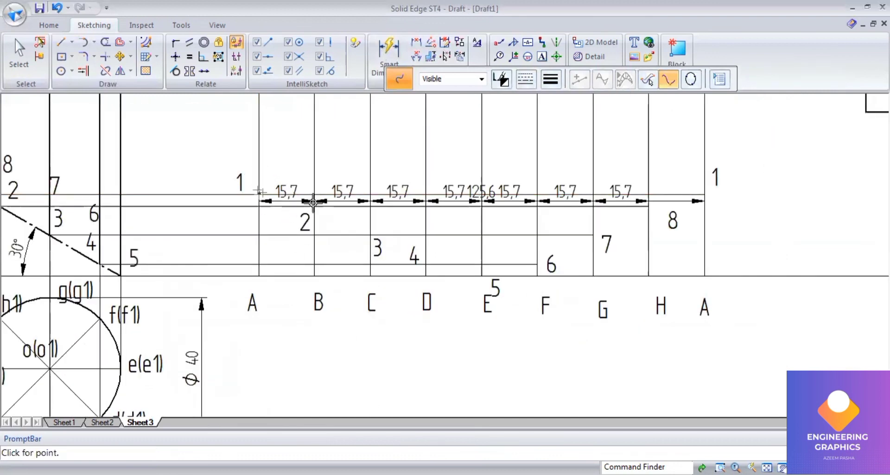
scroll(301, 201, "up", 2)
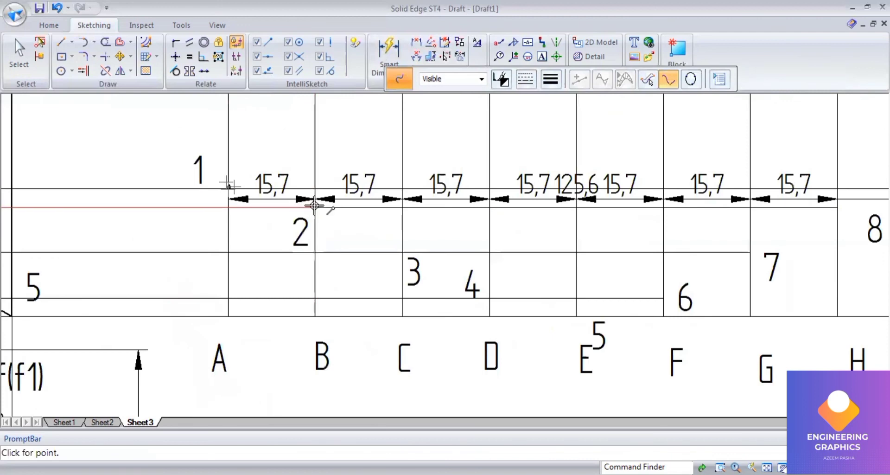
left_click(315, 207)
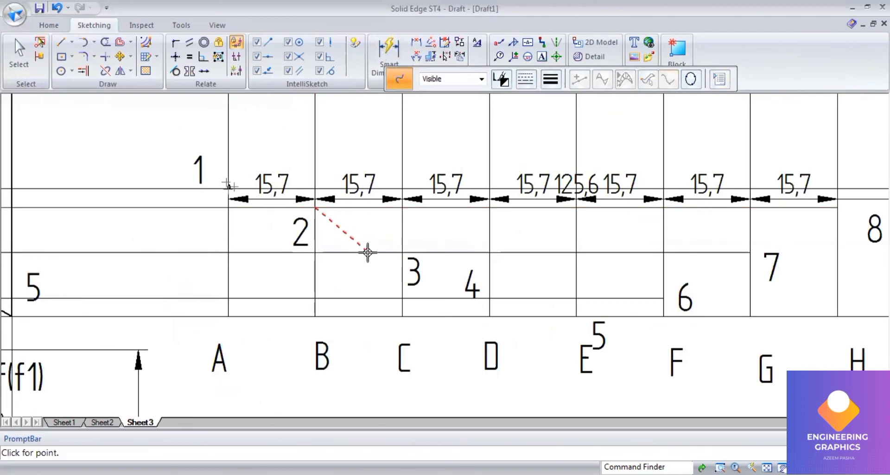
left_click(526, 80)
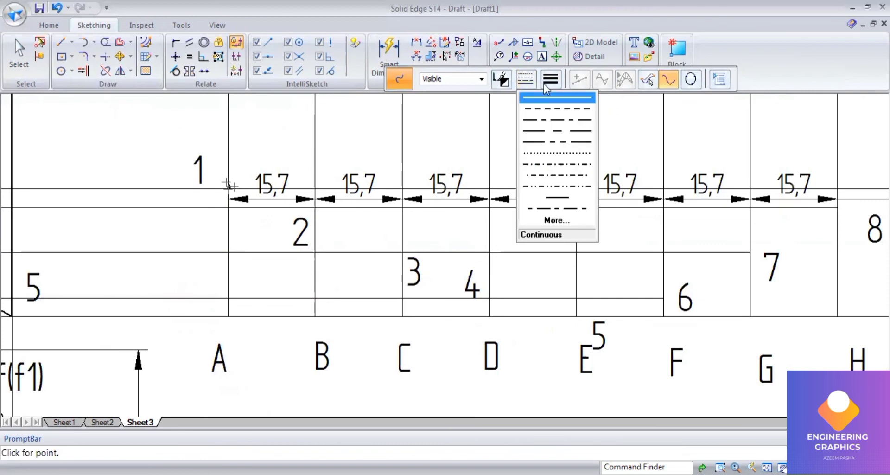
left_click(550, 82)
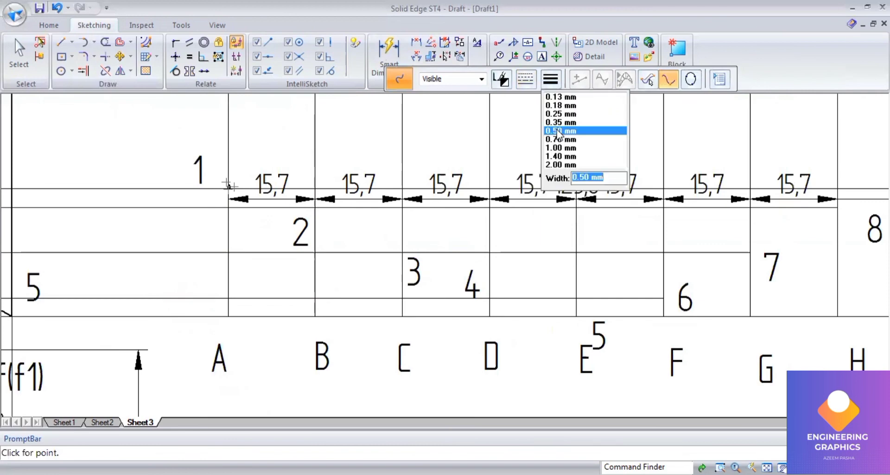
left_click(228, 181)
Start the curve at point 1 on A and pass it through points 2, 3, 4 and 5
left_click(227, 187)
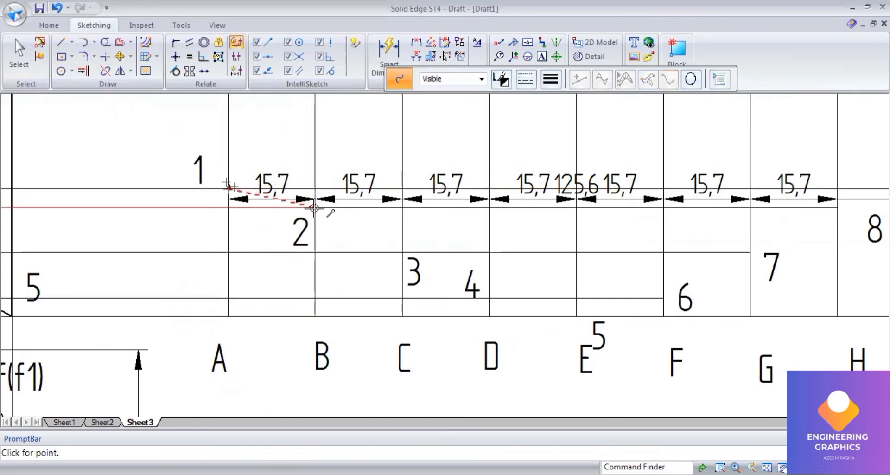
scroll(314, 208, "up", 2)
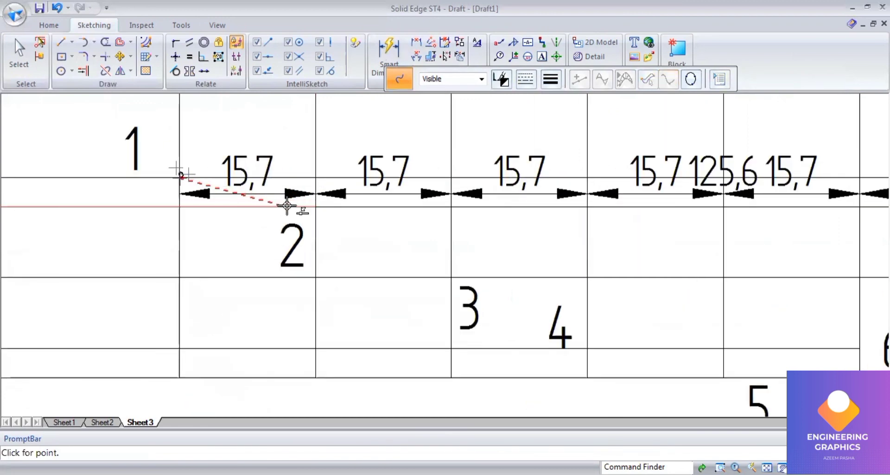
left_click(316, 205)
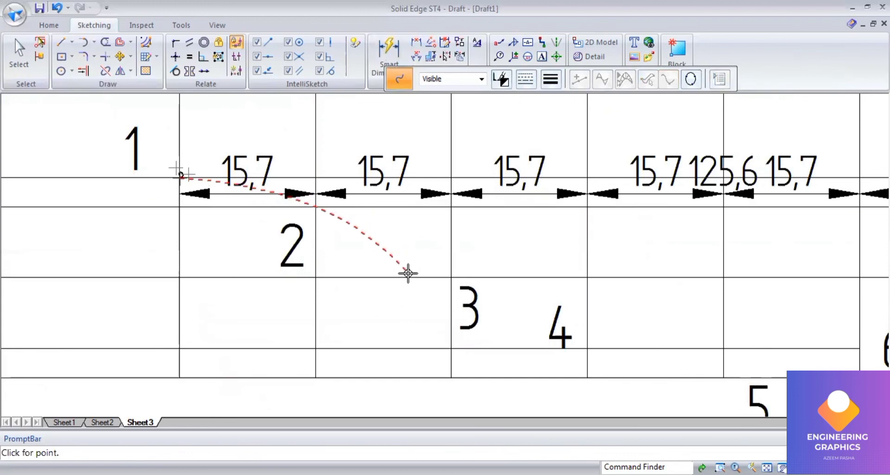
left_click(456, 277)
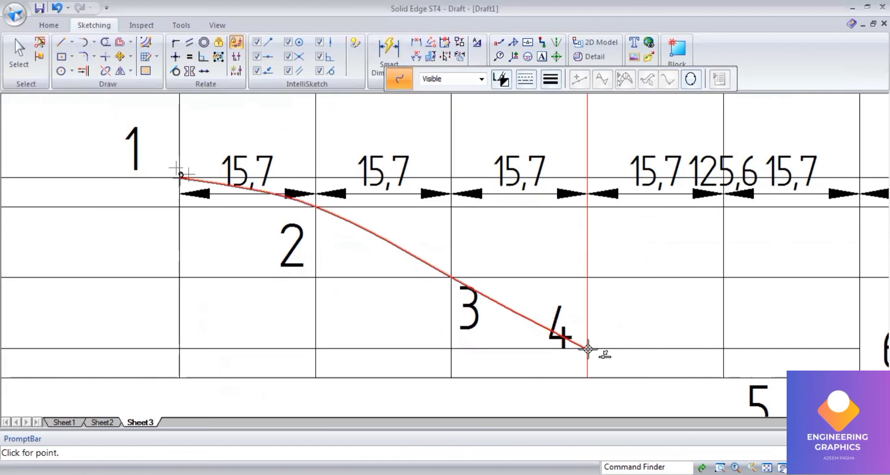
left_click(587, 348)
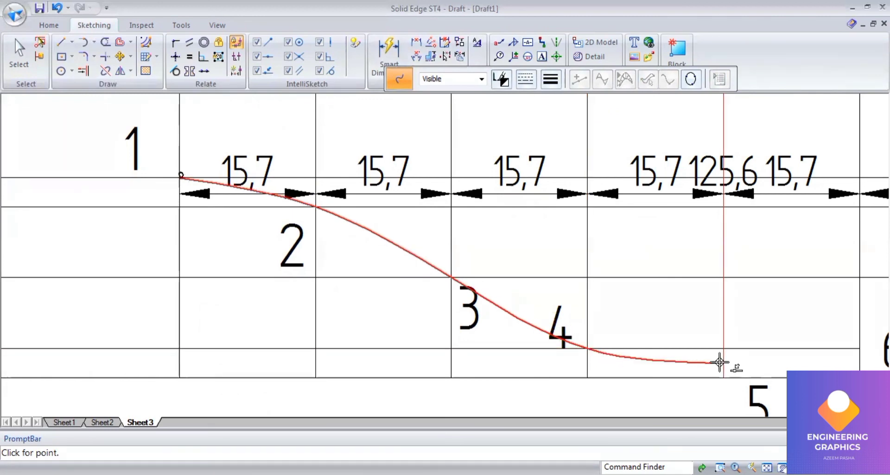
left_click(724, 376)
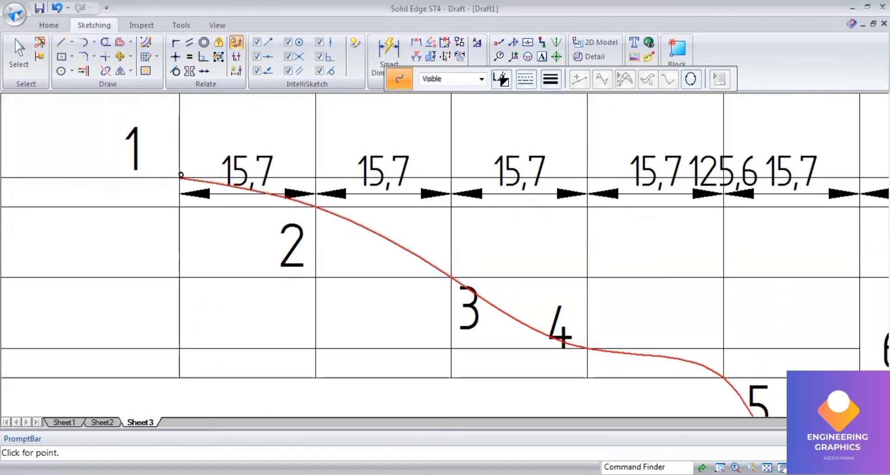
Continue the curve through points 6, 7 and 8, ending at point 1 on the closing A
scroll(727, 343, "down", 4)
scroll(479, 298, "up", 3)
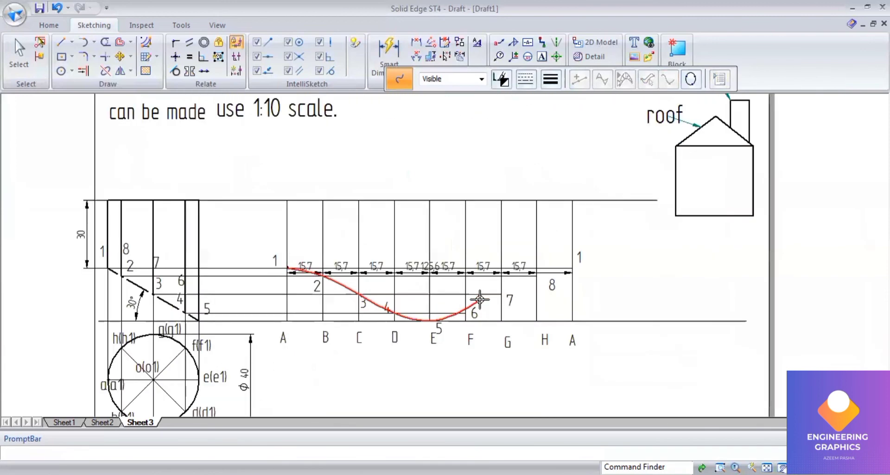
left_click(458, 319)
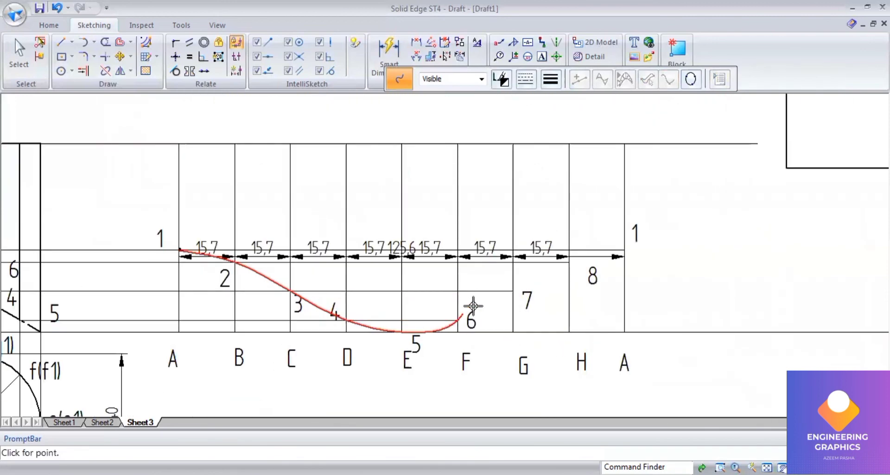
left_click(513, 291)
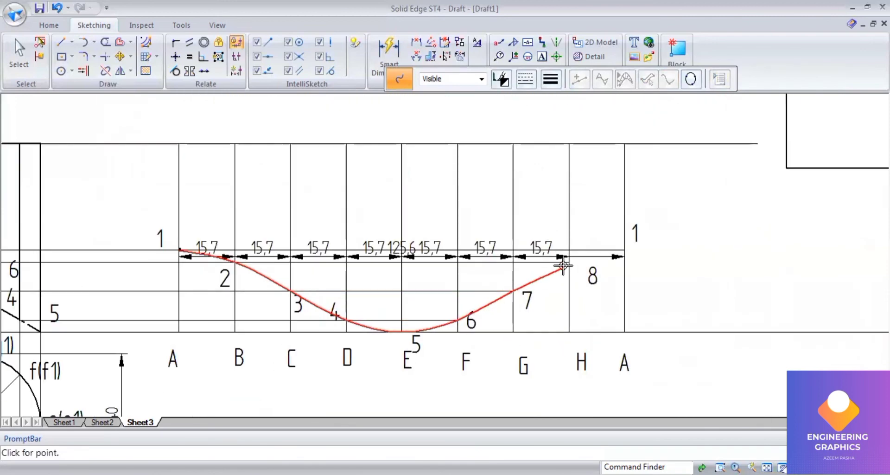
left_click(570, 263)
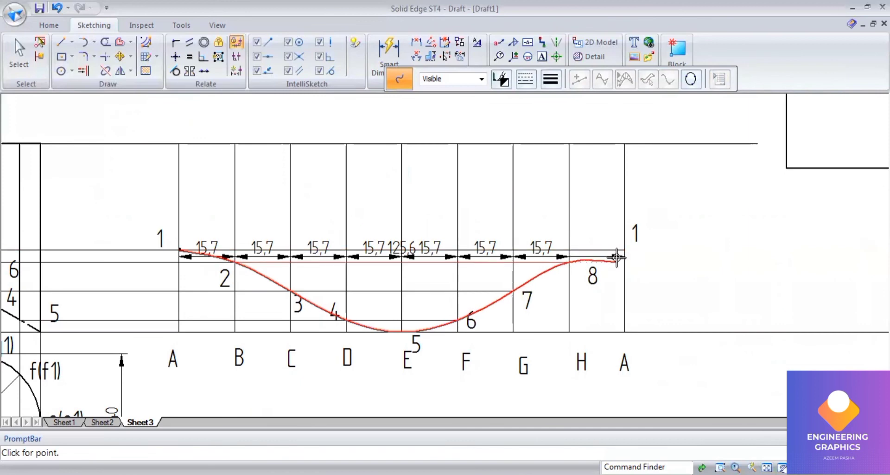
double_click(624, 250)
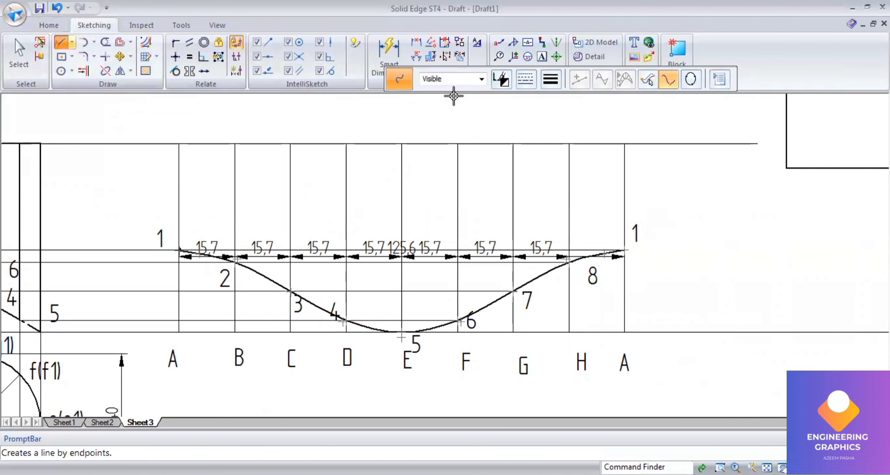
With a thicker line width, draw the development's top edge from its right corner to generator A
left_click(559, 81)
left_click(567, 131)
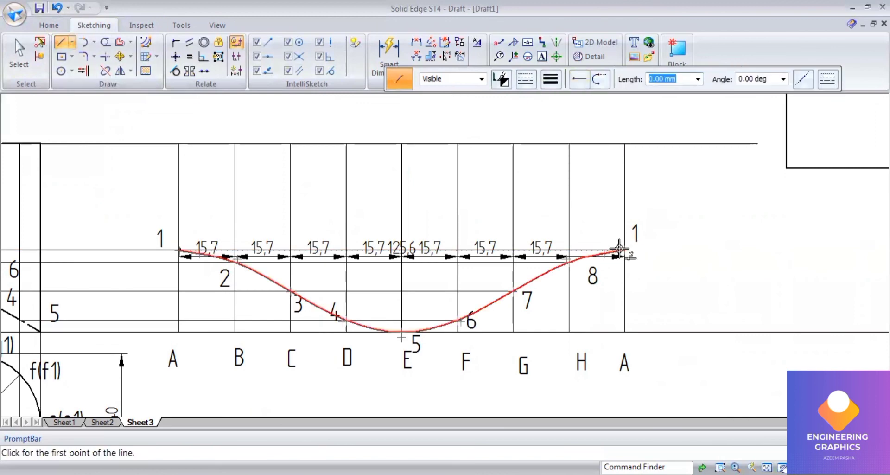
left_click(624, 143)
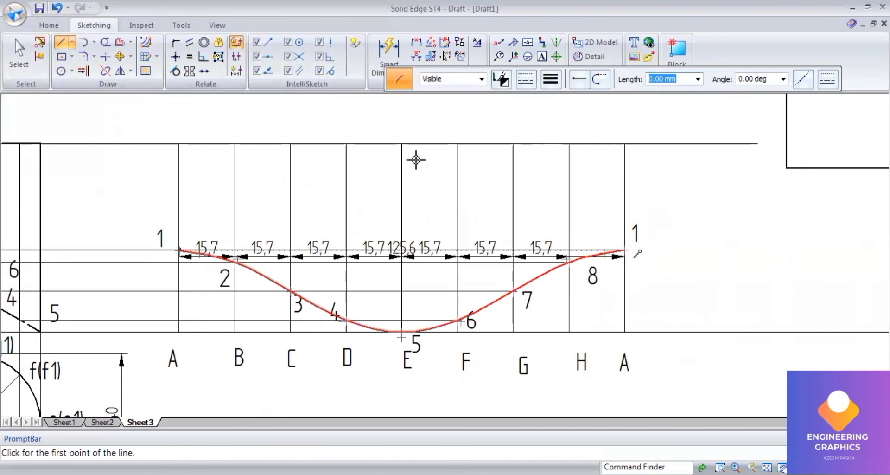
left_click(179, 142)
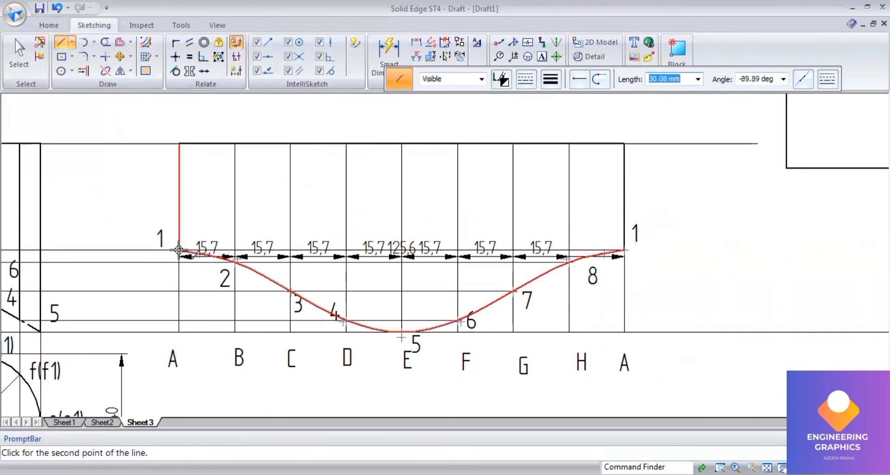